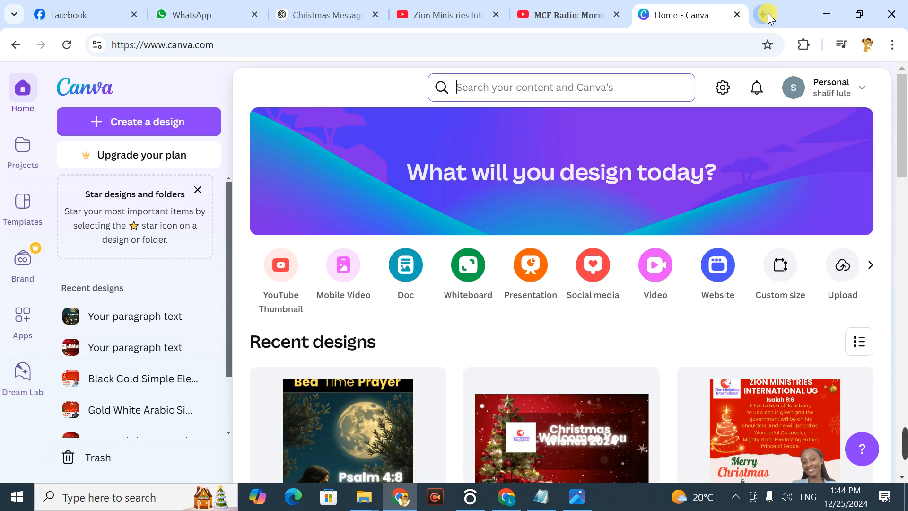
Step: Search Canva for "christmas poster"
type("chrm")
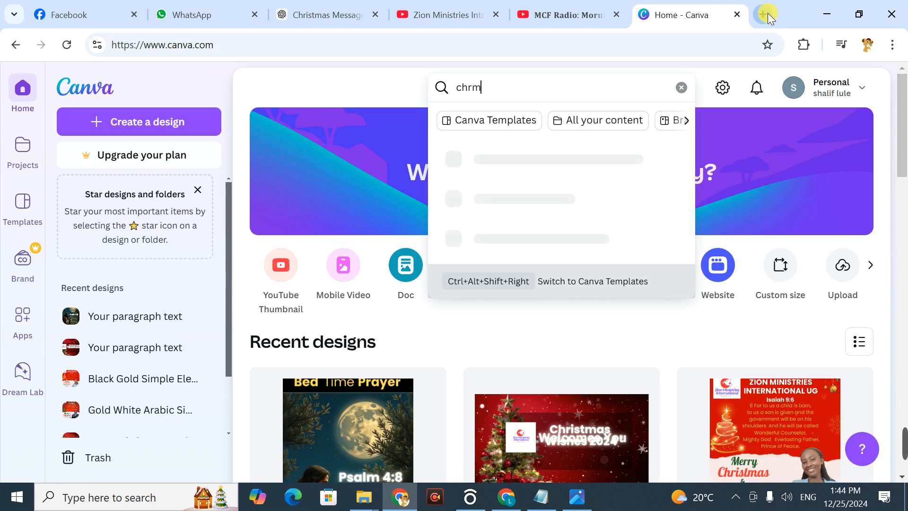
key("BackSpace")
type("ist")
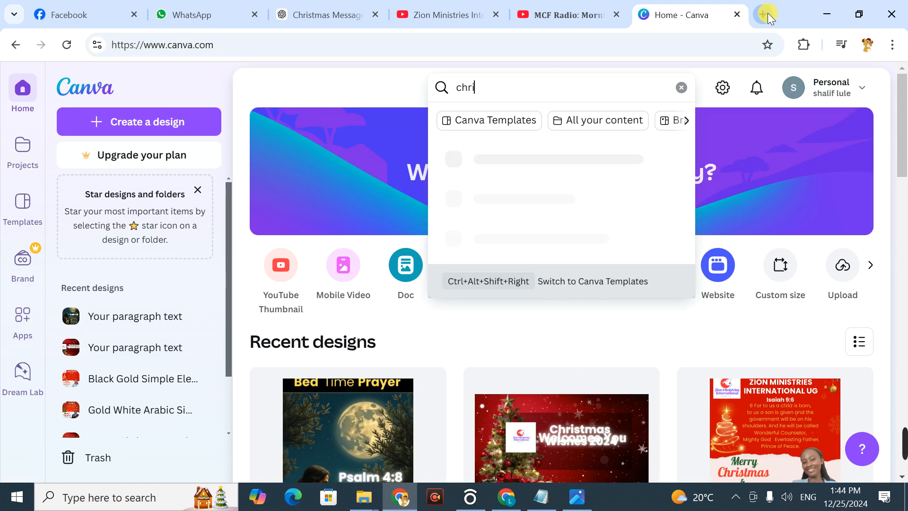
type("mas")
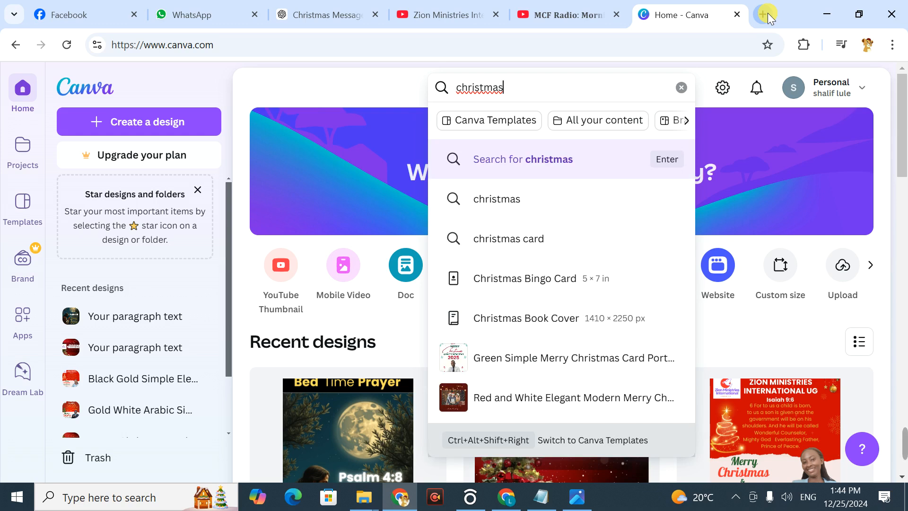
type("p")
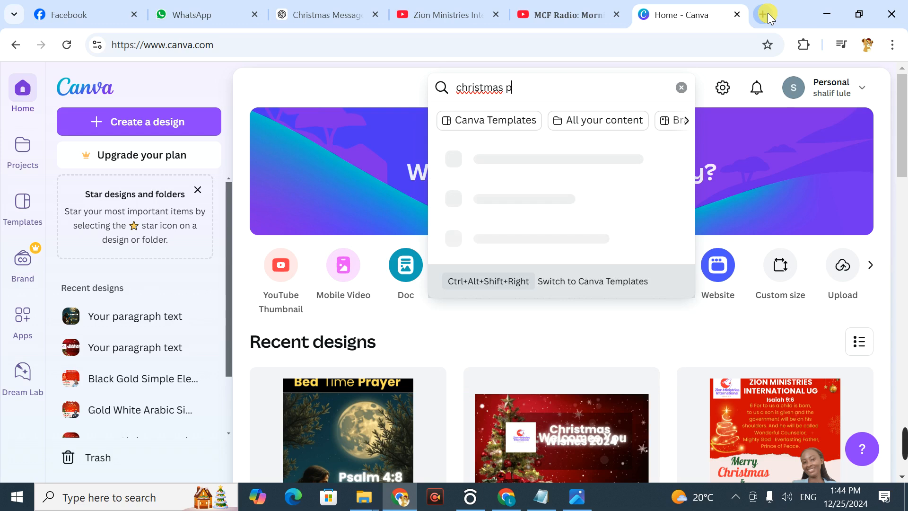
type("oster")
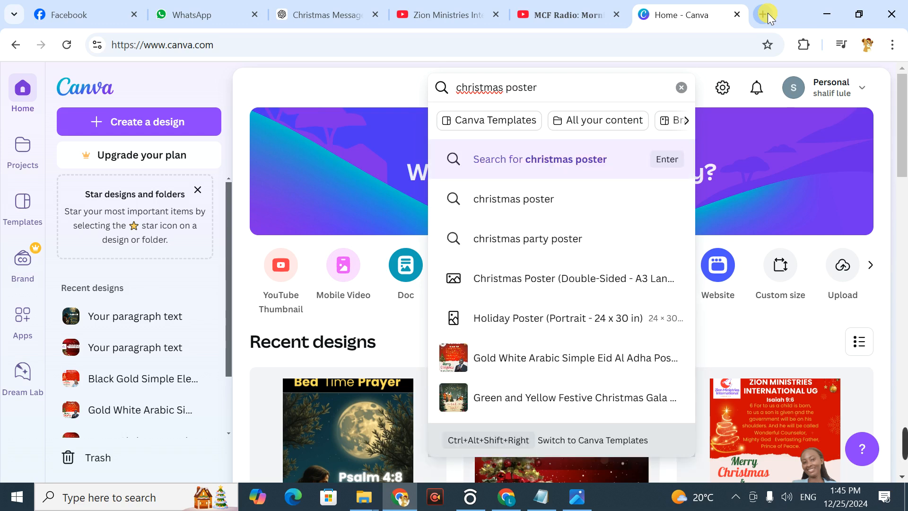
key("Return")
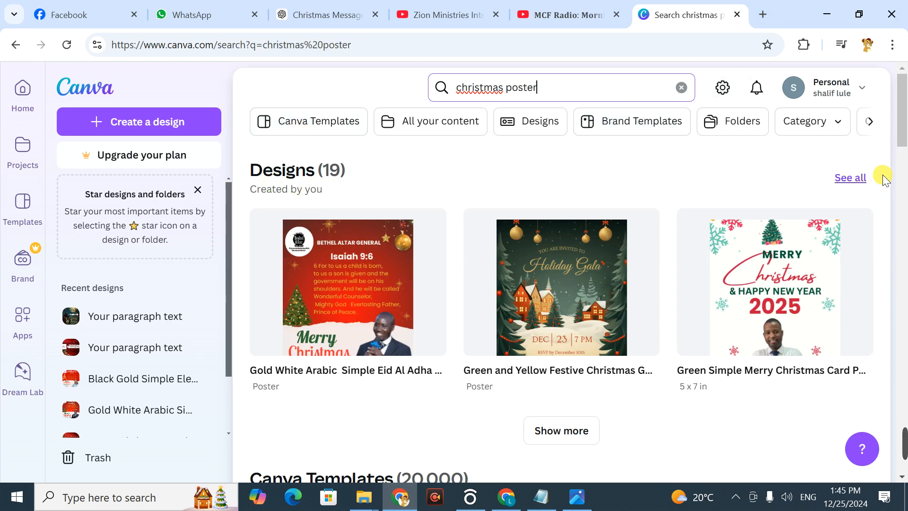
Step: Browse the Christmas poster templates, loading further batches of results to compare the designs
left_click_drag(904, 107, 905, 364)
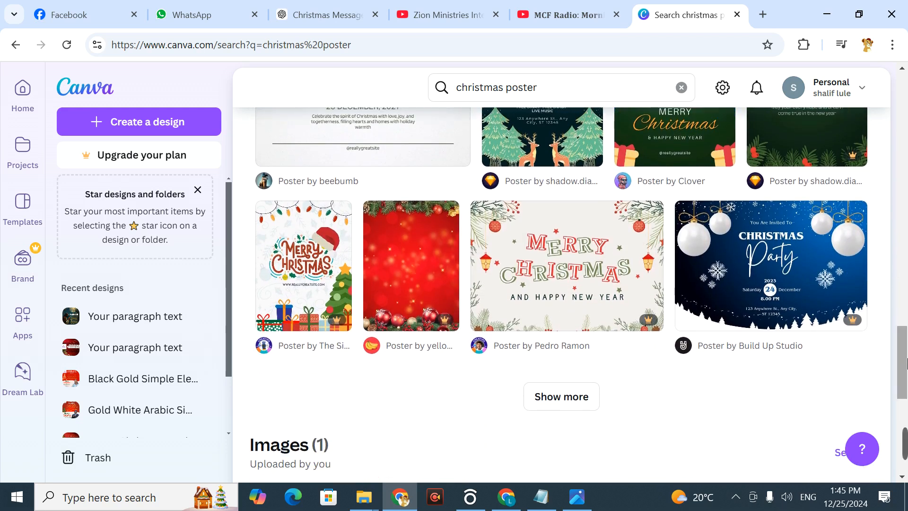
left_click(575, 396)
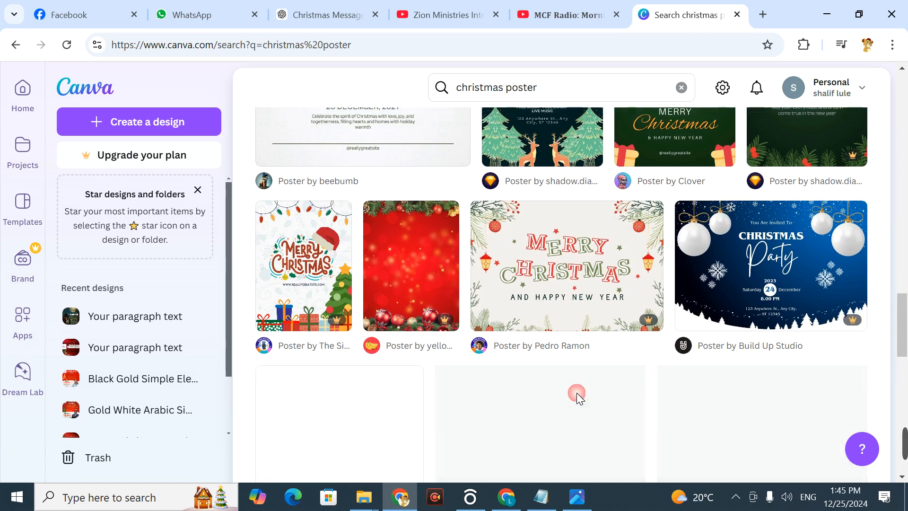
left_click_drag(905, 255, 905, 348)
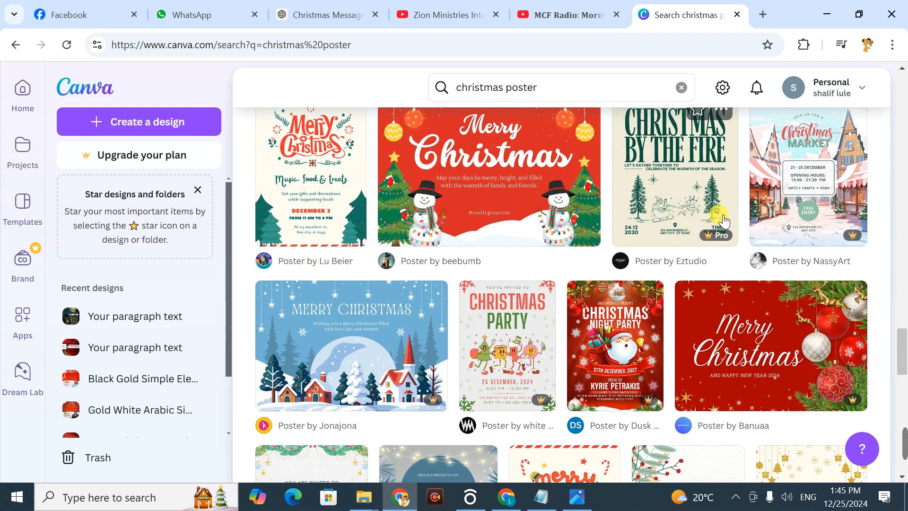
scroll(906, 359, "down", 1)
left_click_drag(906, 359, 906, 407)
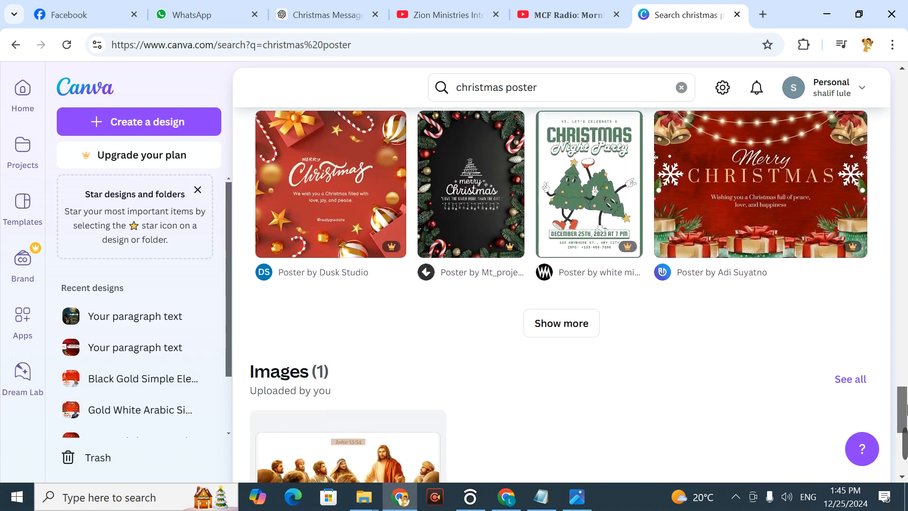
left_click(571, 323)
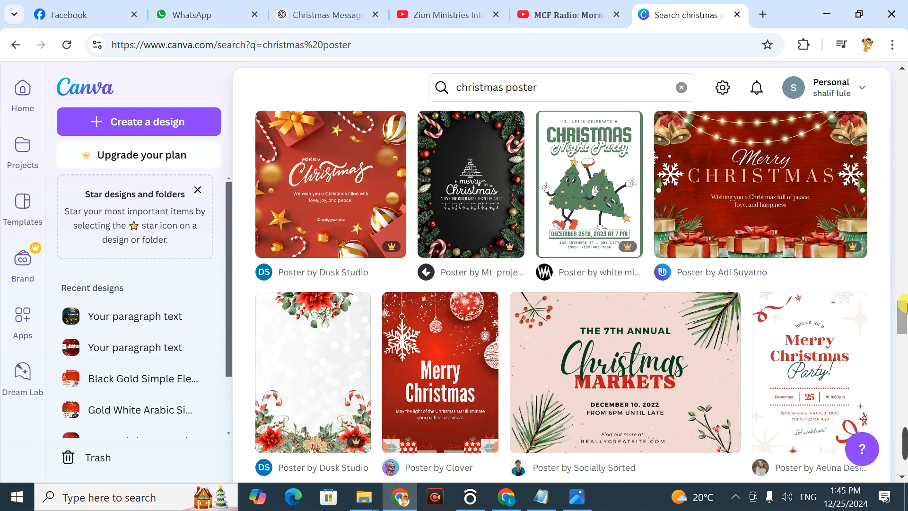
left_click_drag(904, 305, 905, 407)
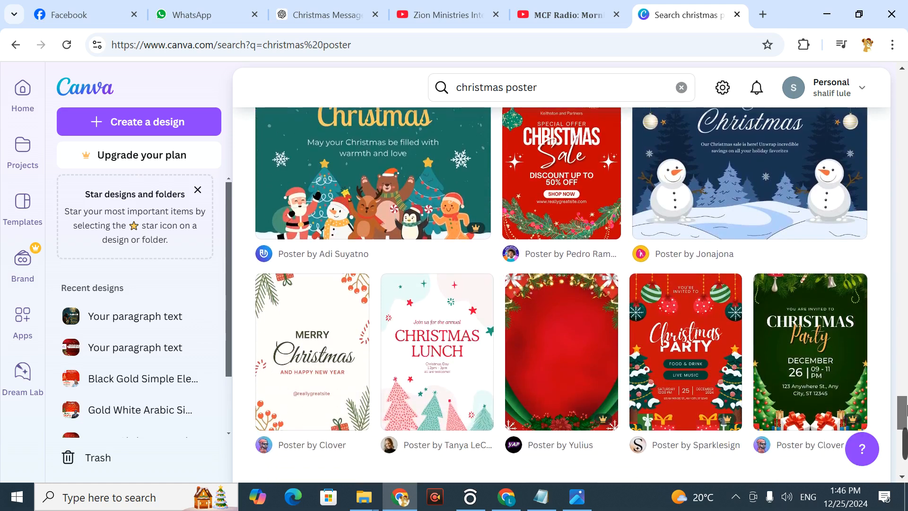
left_click_drag(906, 407, 906, 419)
left_click(572, 348)
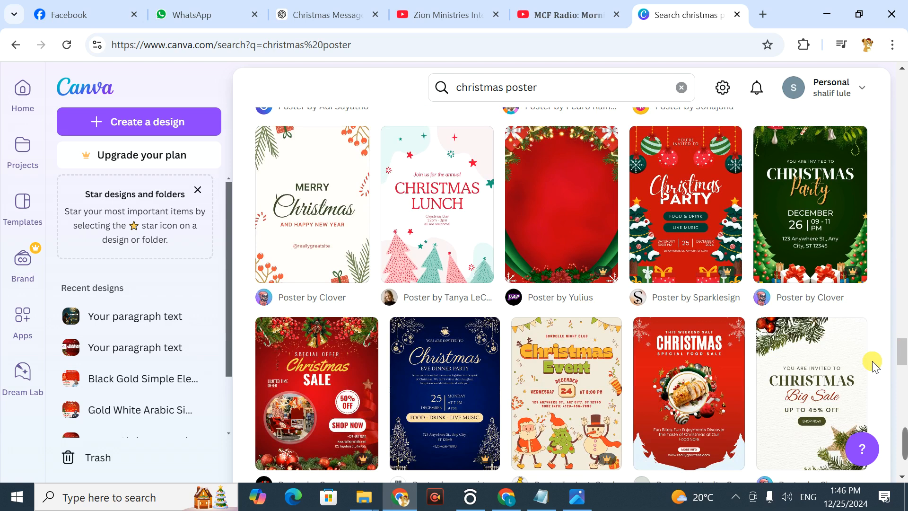
left_click_drag(906, 357, 905, 363)
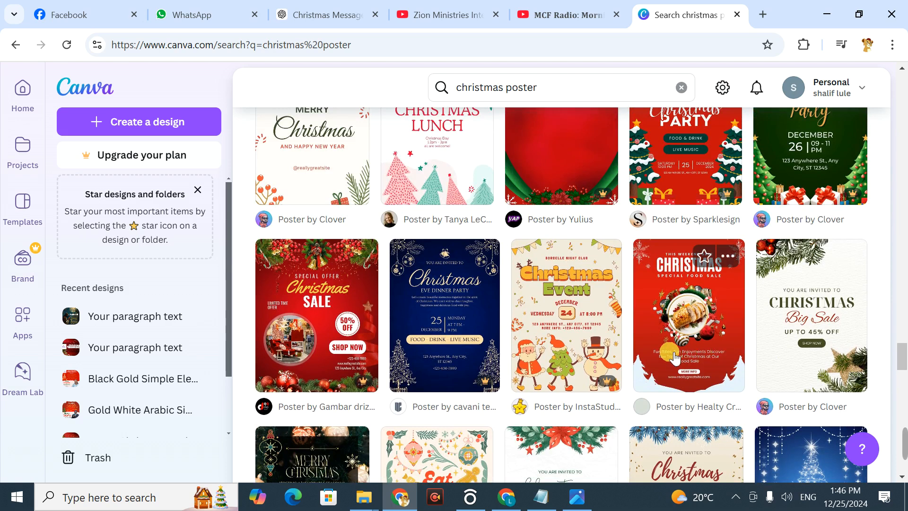
Step: Open the red Christmas Special Food Sale poster template and start customizing it
right_click(669, 337)
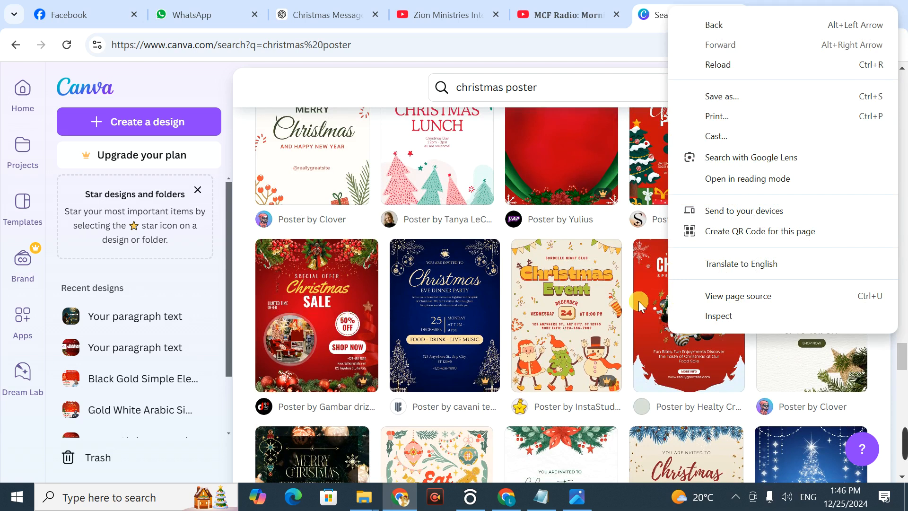
left_click(650, 262)
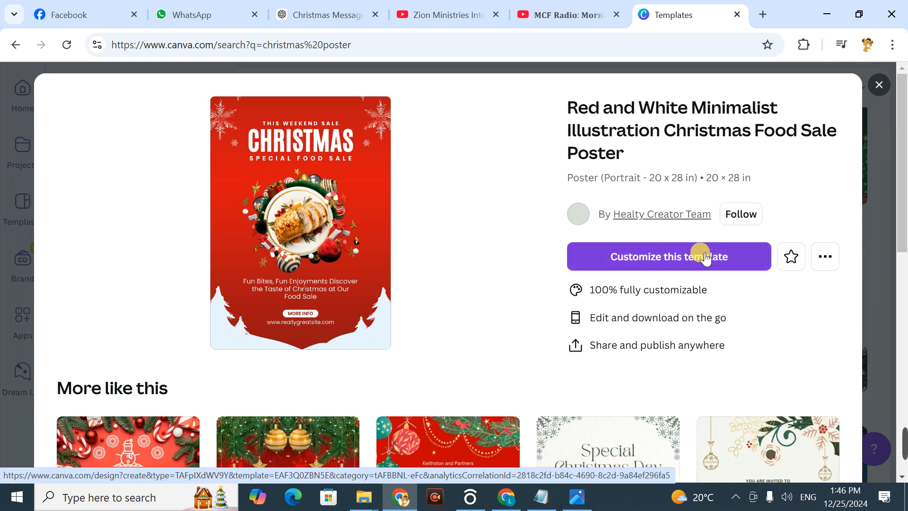
left_click(689, 258)
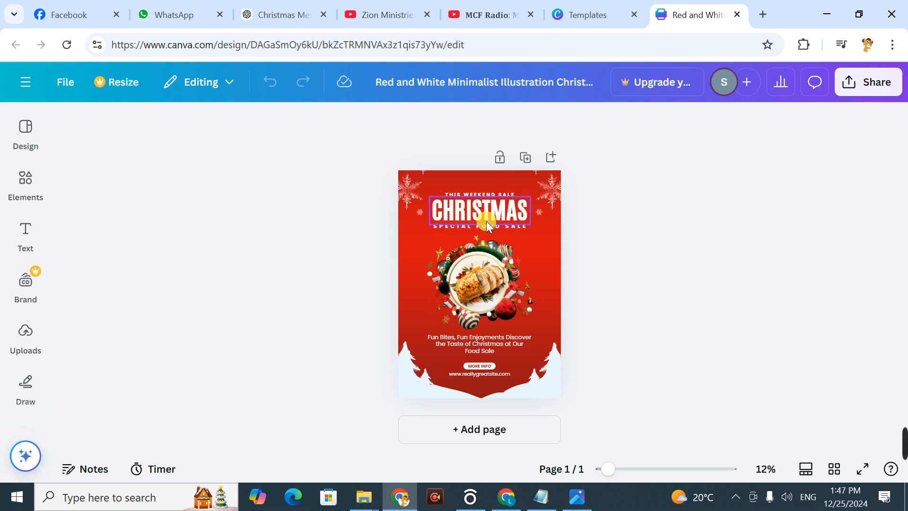
Step: Replace the "SPECIAL FOOD SALE" line beneath the CHRISTMAS heading with "CHRISTMASS OFFER"
left_click(481, 225)
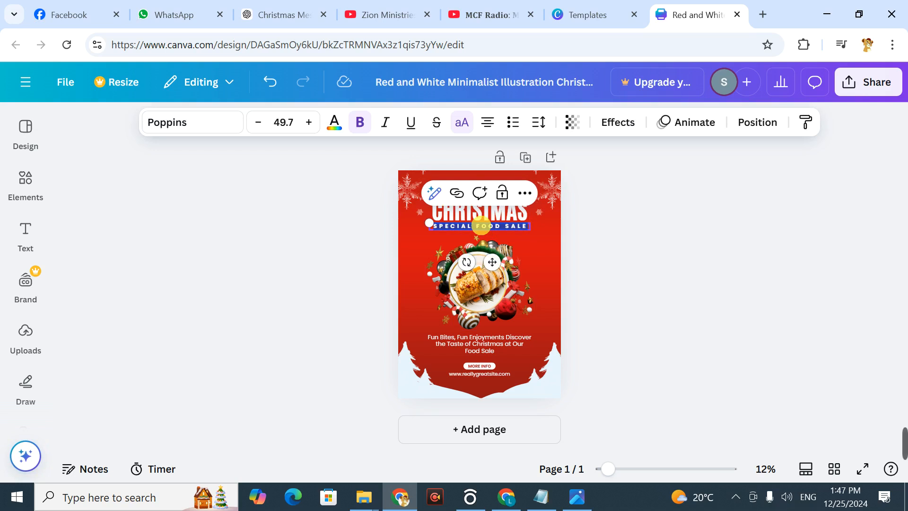
double_click(481, 225)
type("CHRI")
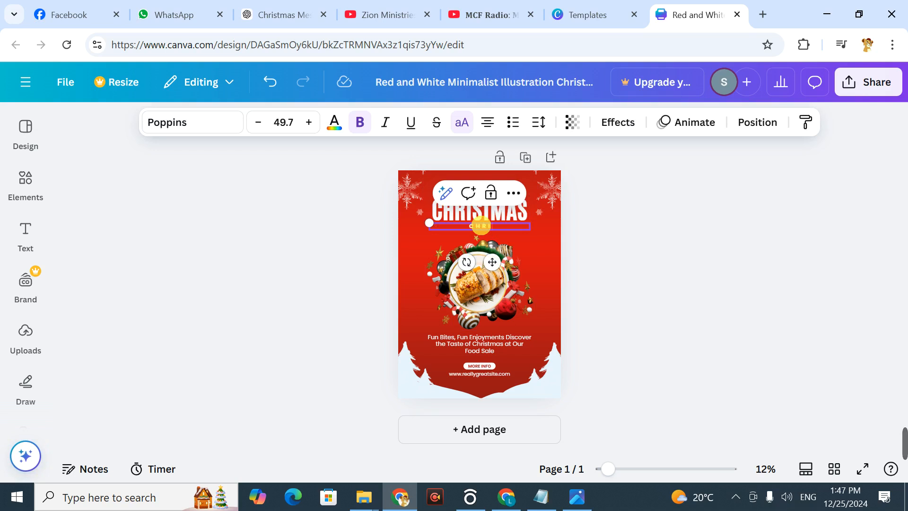
type("STMASS OFFER")
left_click(650, 201)
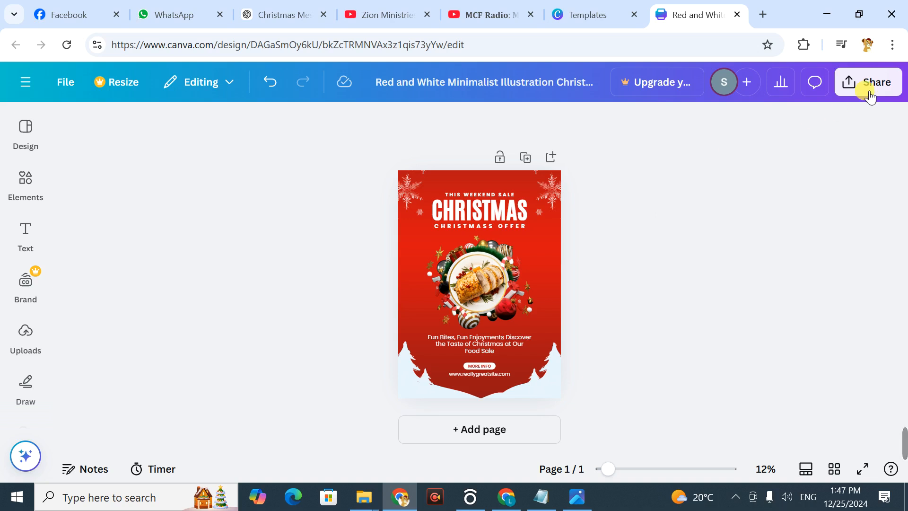
Step: Open the download settings for the edited food sale poster
left_click(849, 83)
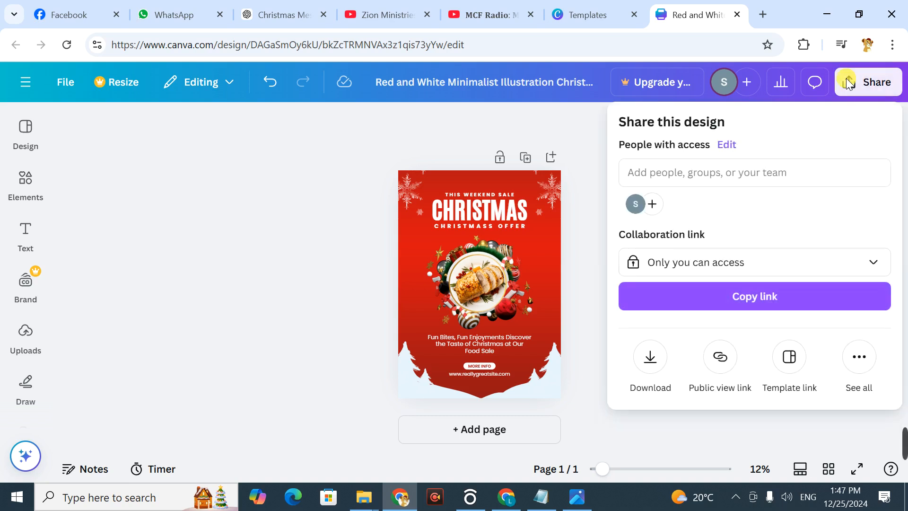
left_click(651, 361)
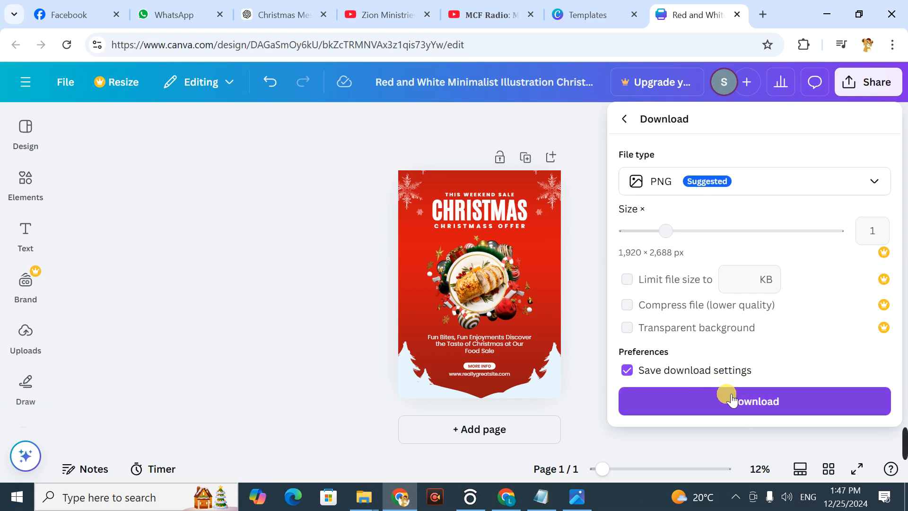
Step: Return to the template results, close the food sale preview and search for "christmas church poster"
left_click(598, 10)
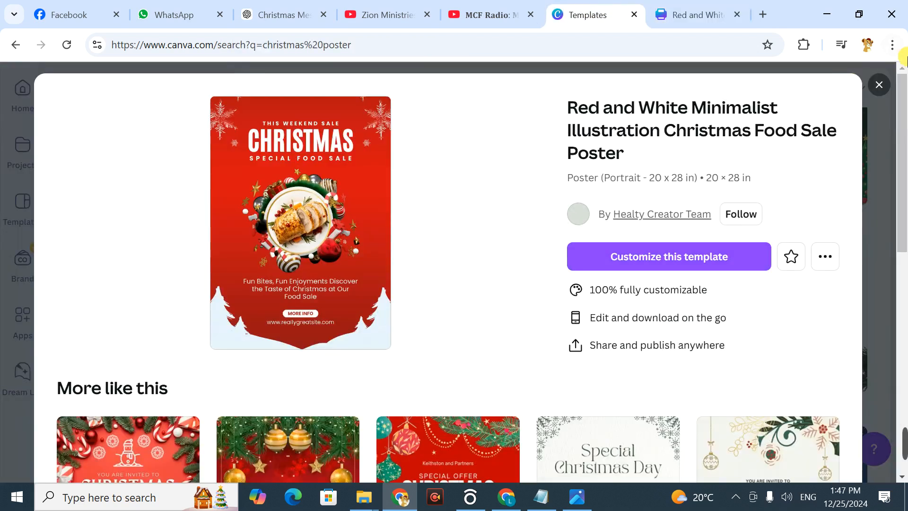
left_click(879, 84)
left_click(544, 84)
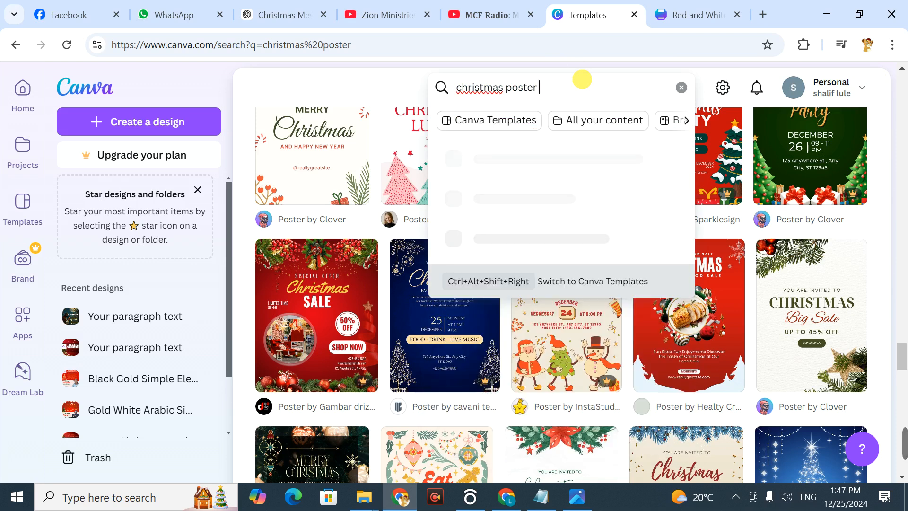
key("BackSpace")
key("BackSpace")
key("BackSpace")
key("BackSpace")
key("BackSpace")
key("BackSpace")
key("BackSpace")
key("BackSpace")
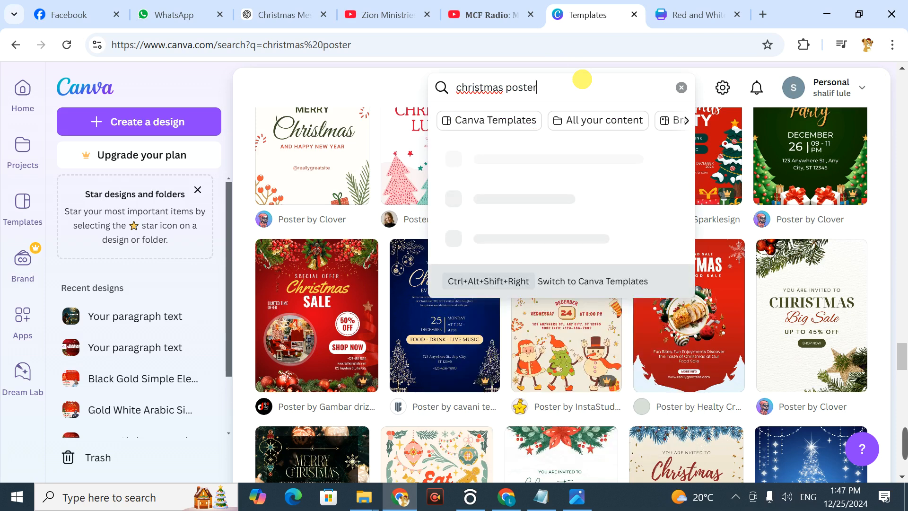
type("church poster")
key("Return")
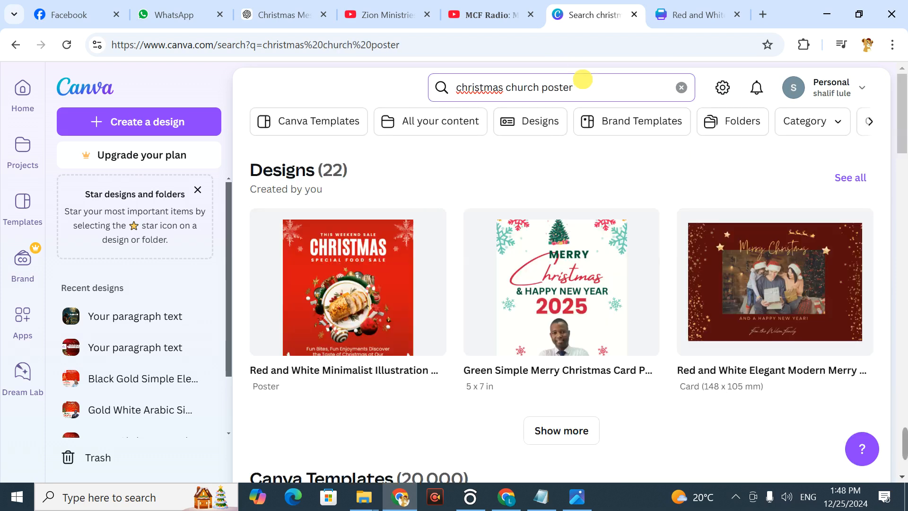
Step: Look through the Christmas church poster templates, loading an additional batch of results
left_click_drag(903, 111, 904, 350)
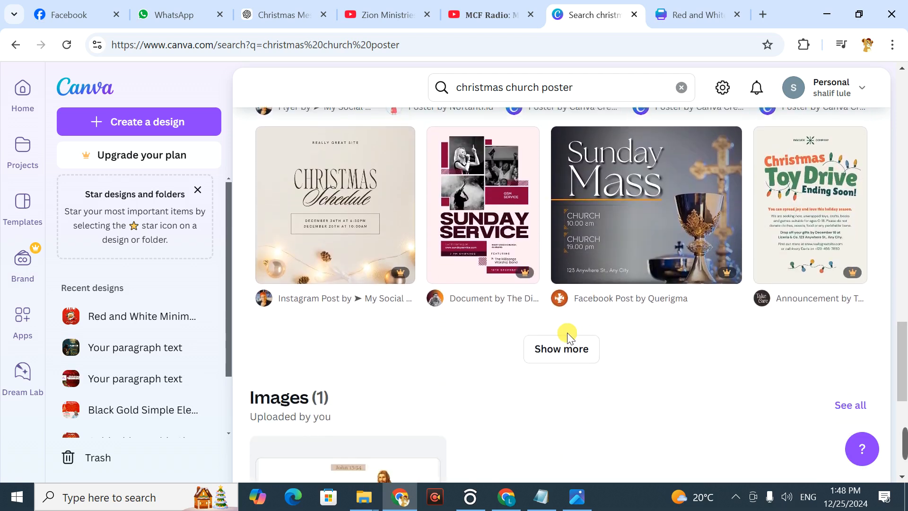
left_click(571, 350)
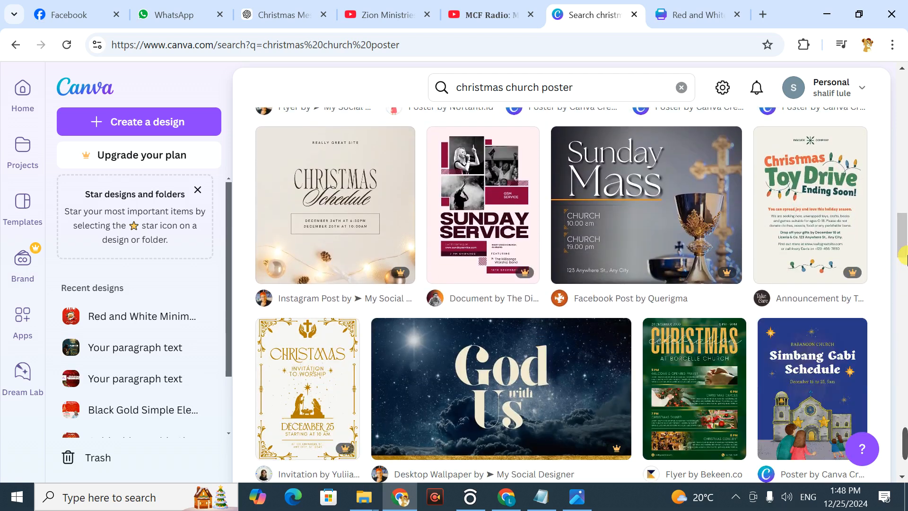
left_click_drag(905, 239, 905, 417)
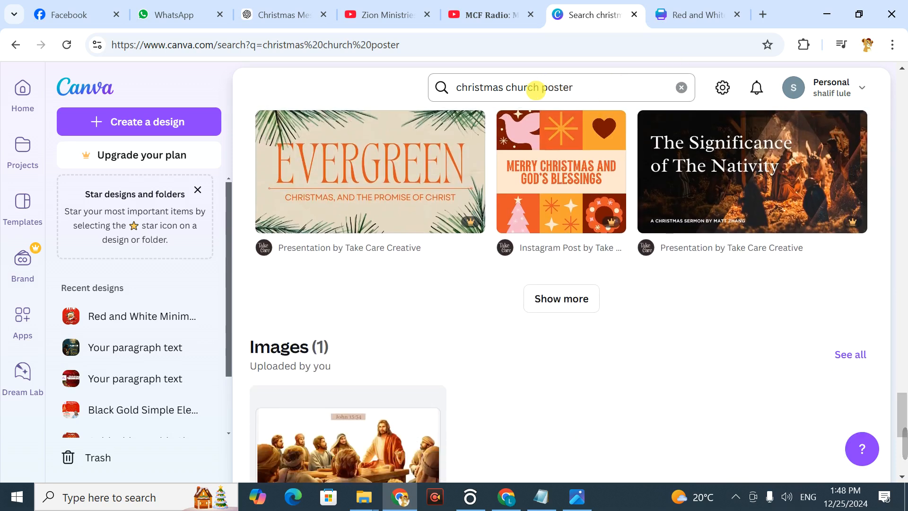
Step: Remove "church" from the query and search again for Christmas posters
double_click(536, 88)
key("BackSpace")
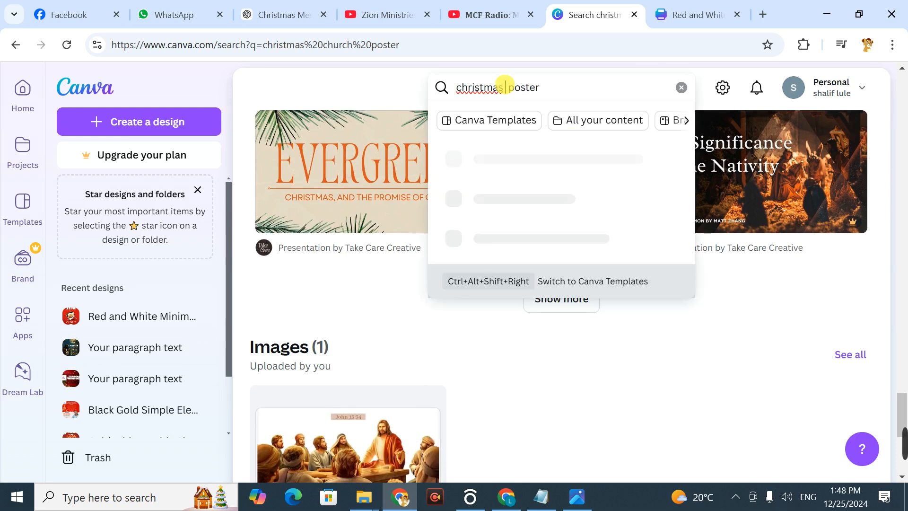
key("Return")
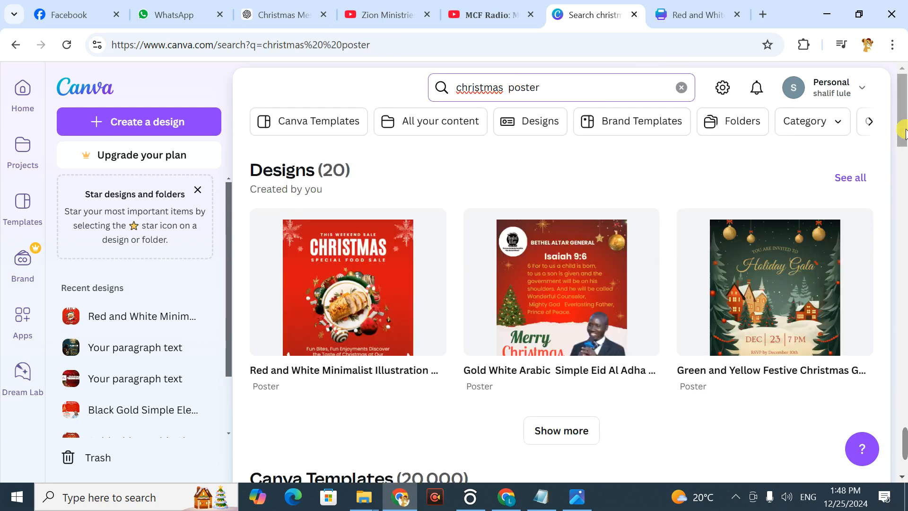
Step: Open the red and green "Merry Christmas and Happy New Year" poster template with hanging ornaments for editing
left_click_drag(904, 116, 905, 198)
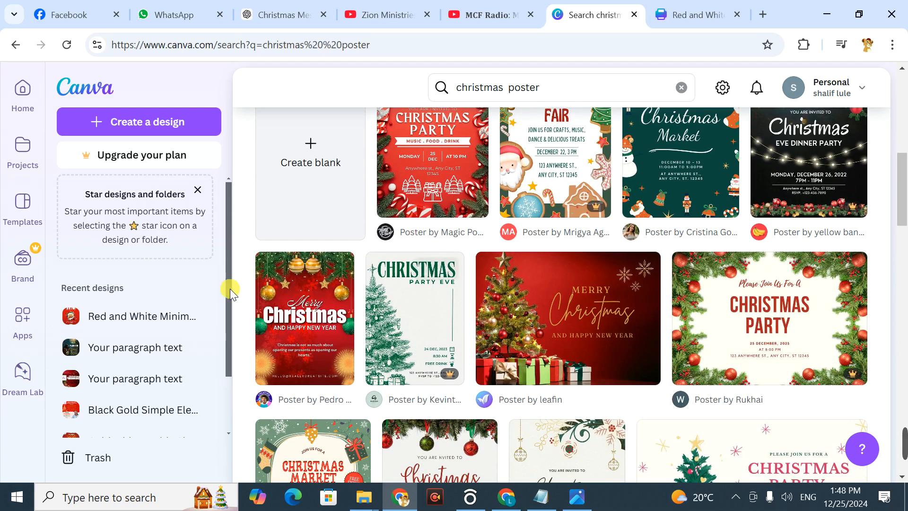
mouse_move(316, 274)
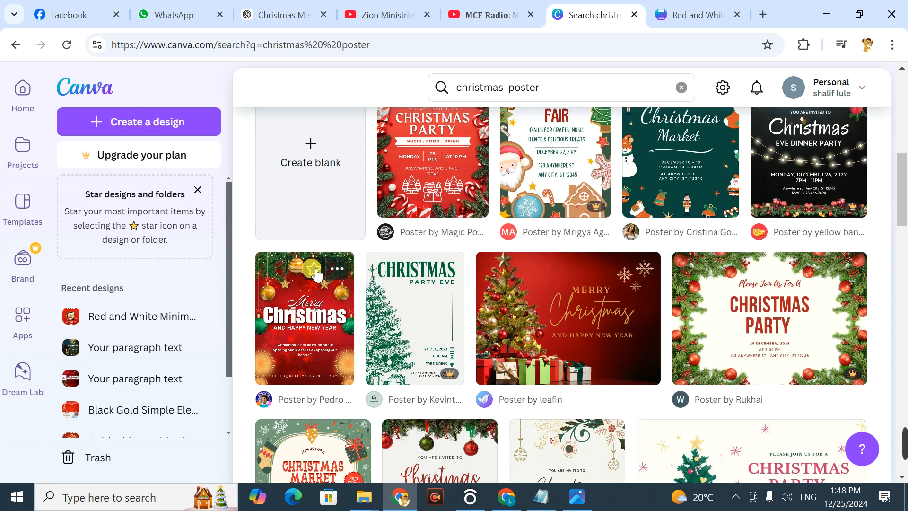
right_click(341, 307)
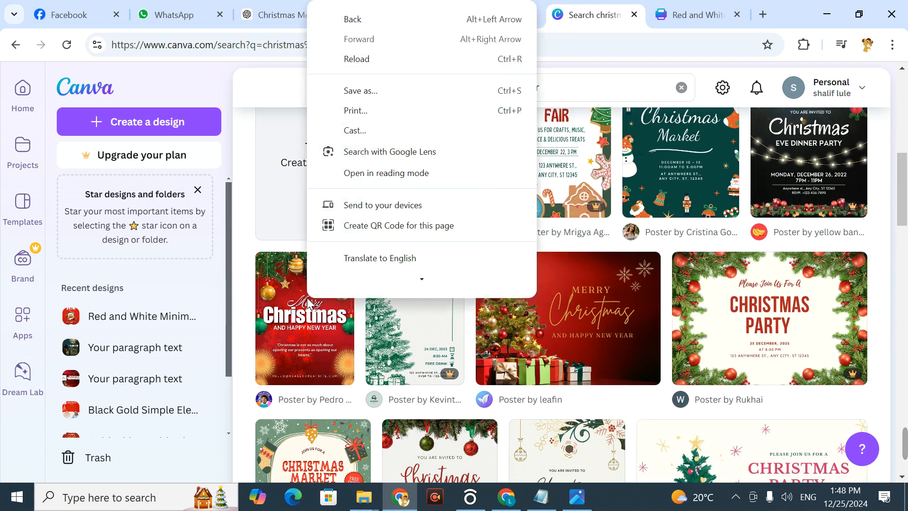
left_click(307, 297)
left_click(308, 297)
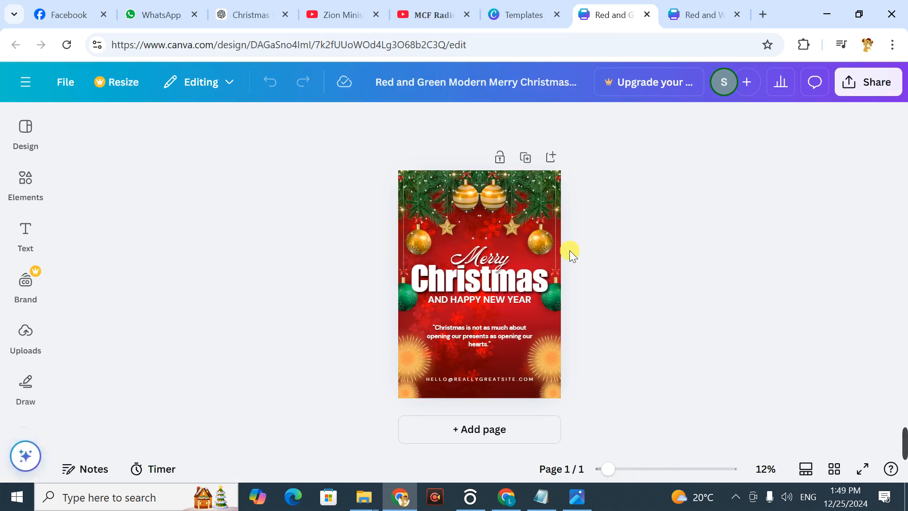
Step: Select the quote text box below the "AND HAPPY NEW YEAR" line on the poster
left_click(468, 330)
right_click(467, 331)
left_click(790, 255)
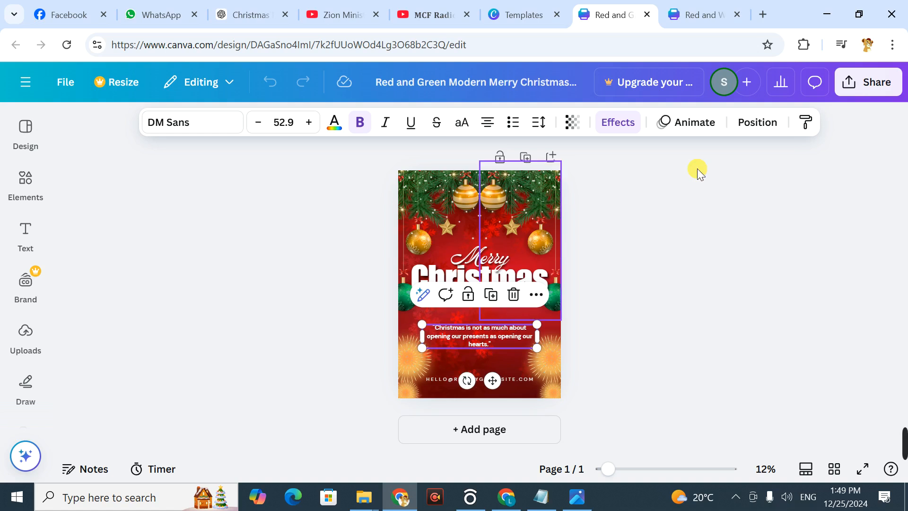
Step: Delete the website contact text line at the bottom of the poster
left_click(703, 214)
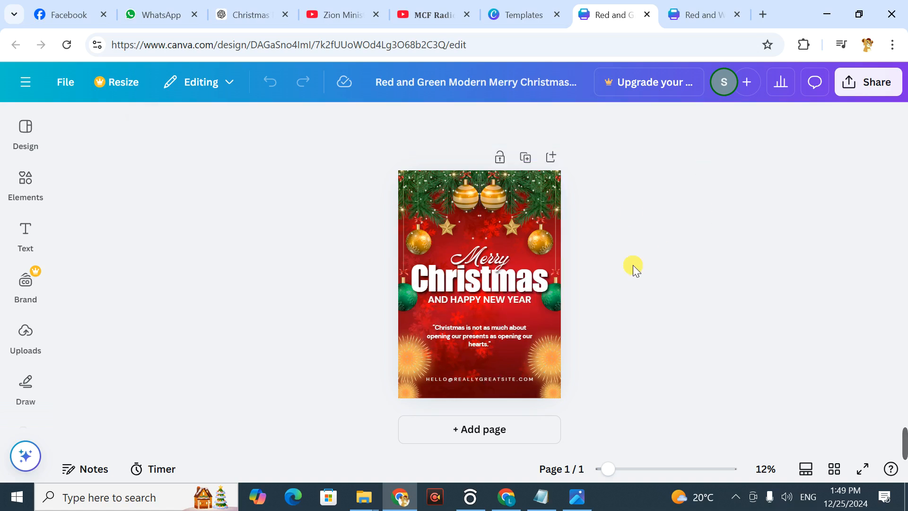
left_click(470, 379)
key("Delete")
Step: Upload the image WhatsApp_Image_2024-12-24_at_23.26.02-removebg-preview.png from the Downloads folder
left_click(25, 284)
left_click(31, 331)
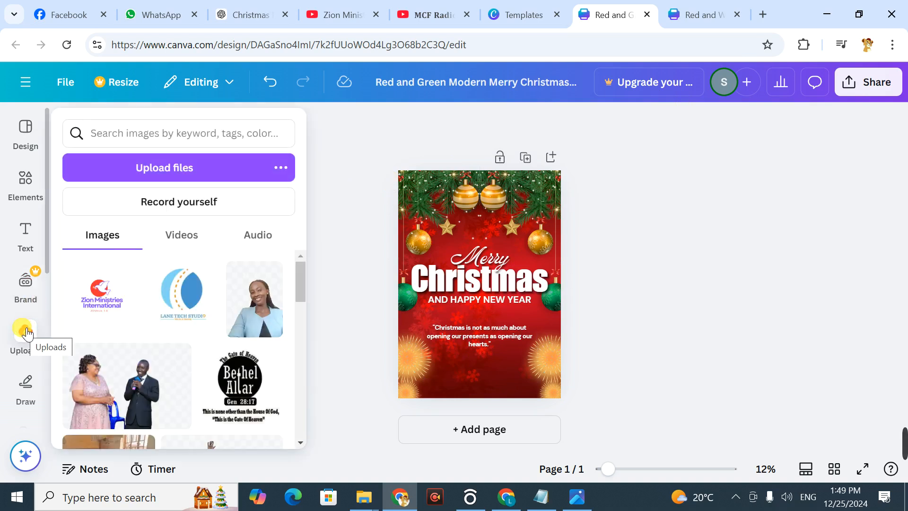
left_click(184, 175)
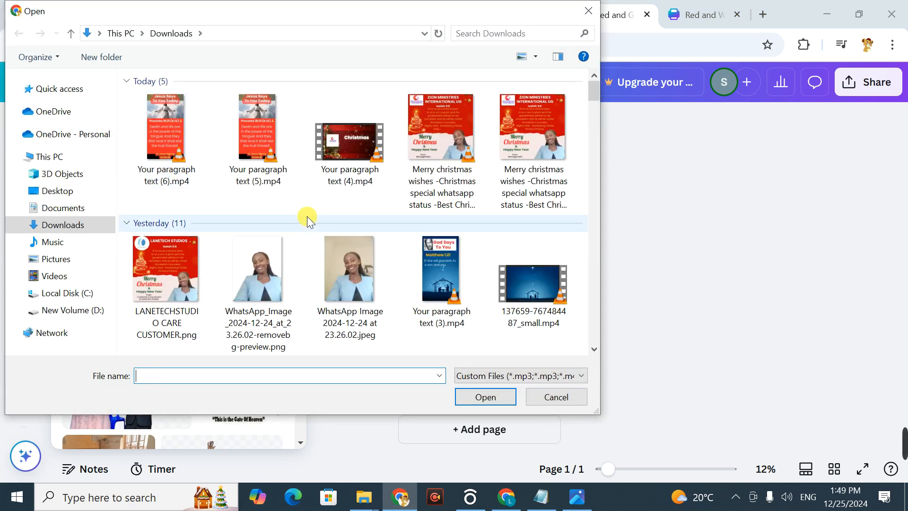
left_click(254, 265)
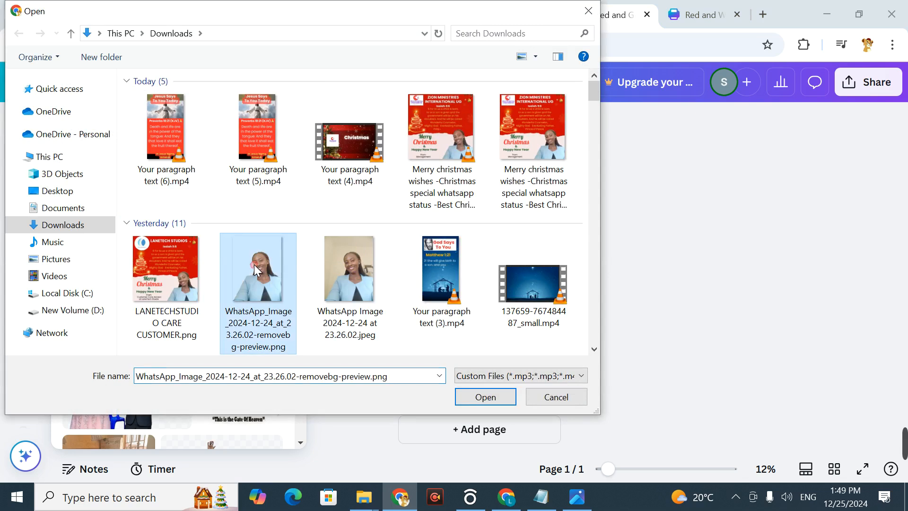
left_click(492, 401)
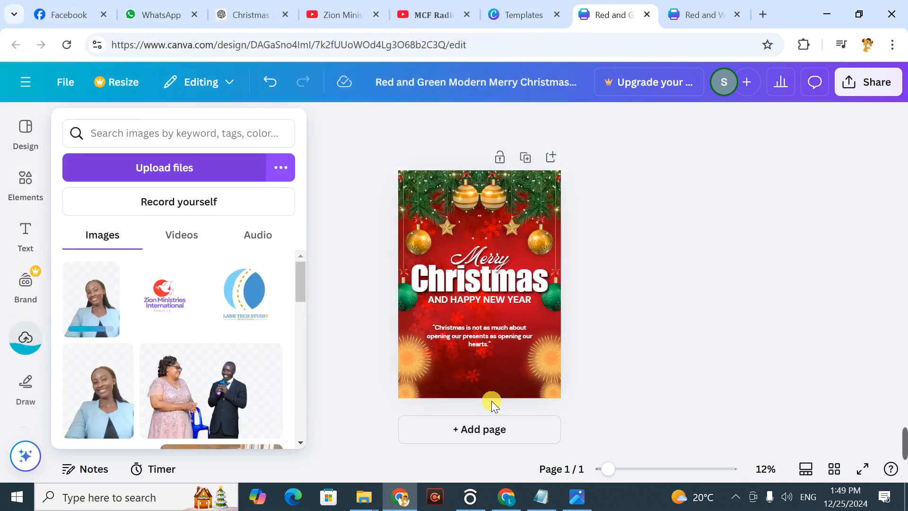
Step: Place the uploaded portrait in the poster's lower-right corner and shift the quote text left, clear of the face
left_click(97, 302)
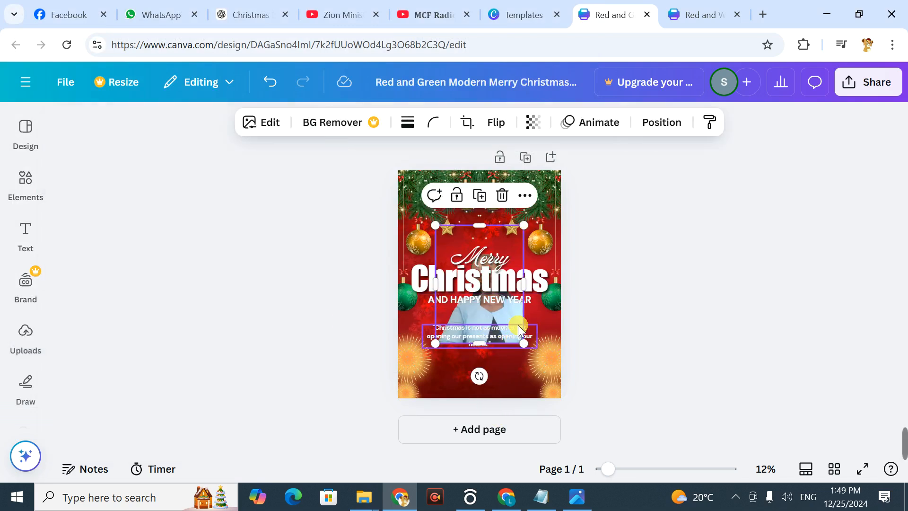
left_click_drag(517, 327, 552, 371)
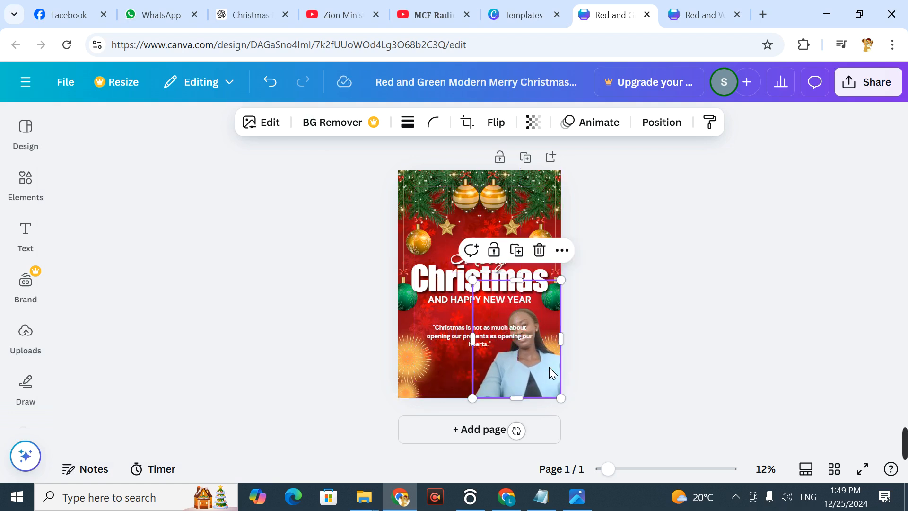
left_click(694, 336)
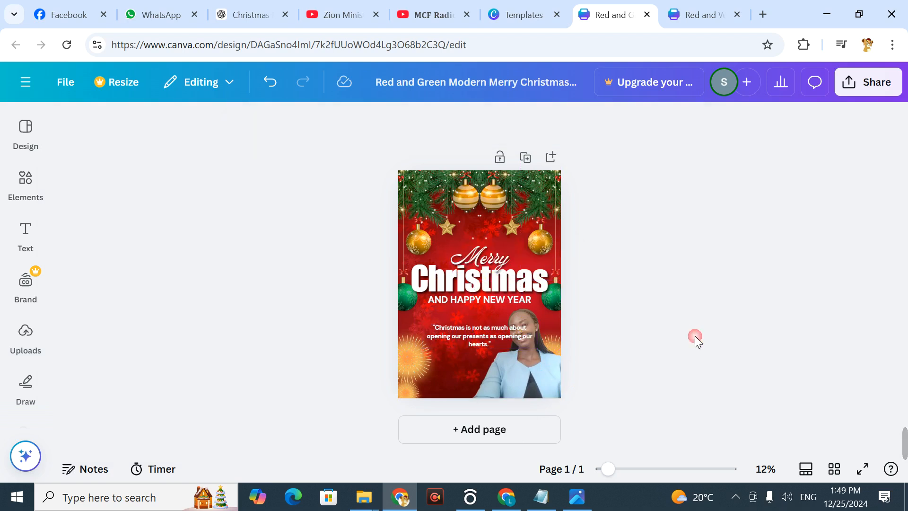
left_click_drag(477, 333, 460, 335)
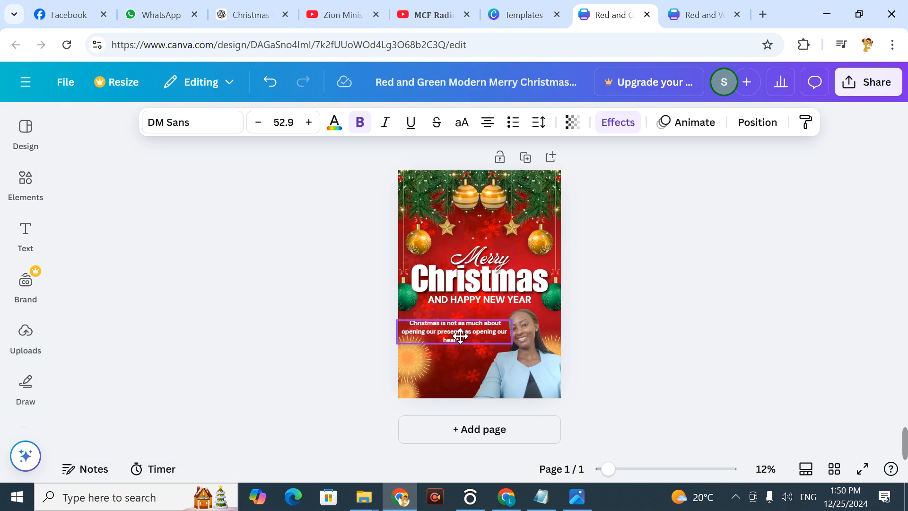
left_click(681, 262)
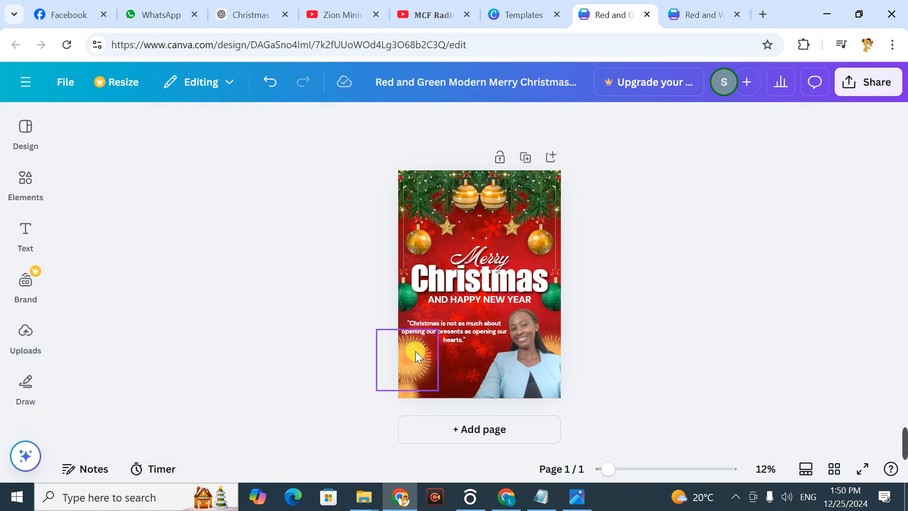
Step: Move the large gold starburst below the quote outward so it extends past the poster's left edge
left_click(415, 355)
left_click_drag(431, 386, 407, 368)
left_click(695, 279)
left_click(400, 353)
left_click(699, 300)
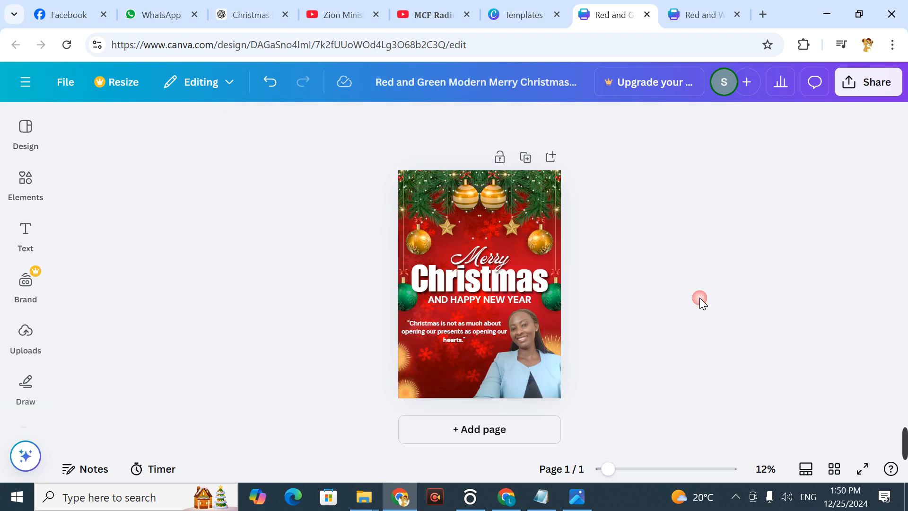
Step: Check the Bible verse reference on the finished poster bethelaltargenerals.png in the Photos viewer
double_click(458, 331)
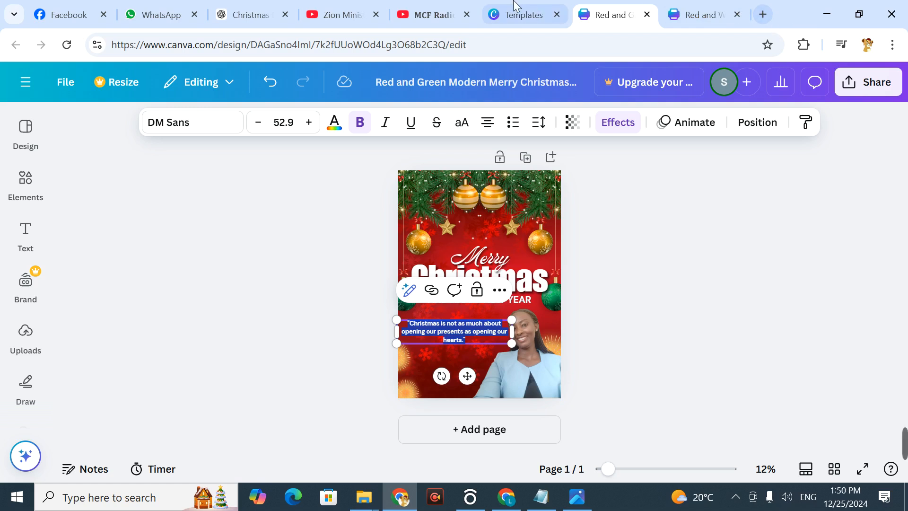
left_click(575, 495)
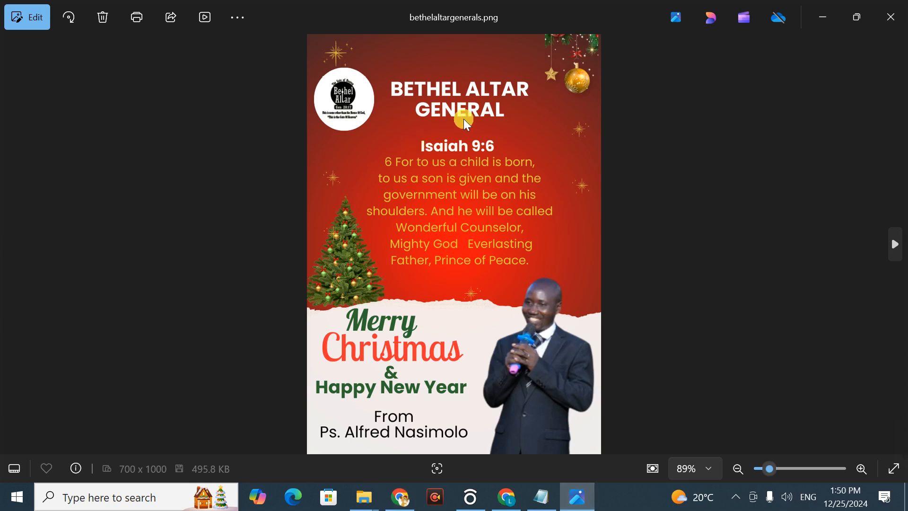
left_click(823, 15)
Step: Search Google for "isiaha 9:6" in a new browser tab
left_click(761, 7)
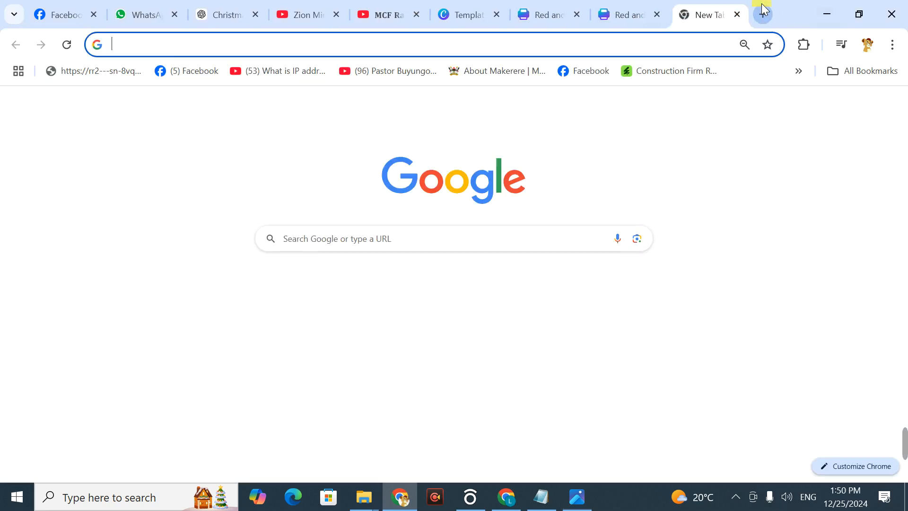
type("is")
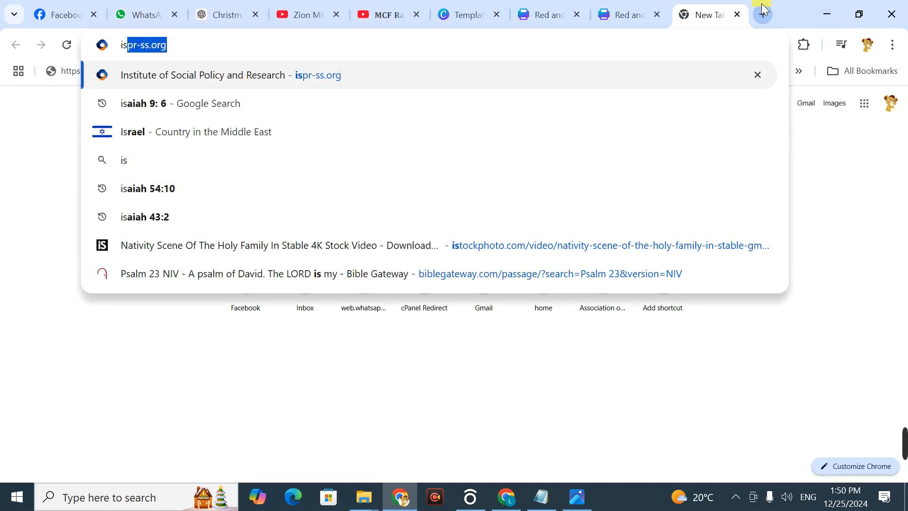
type("ia")
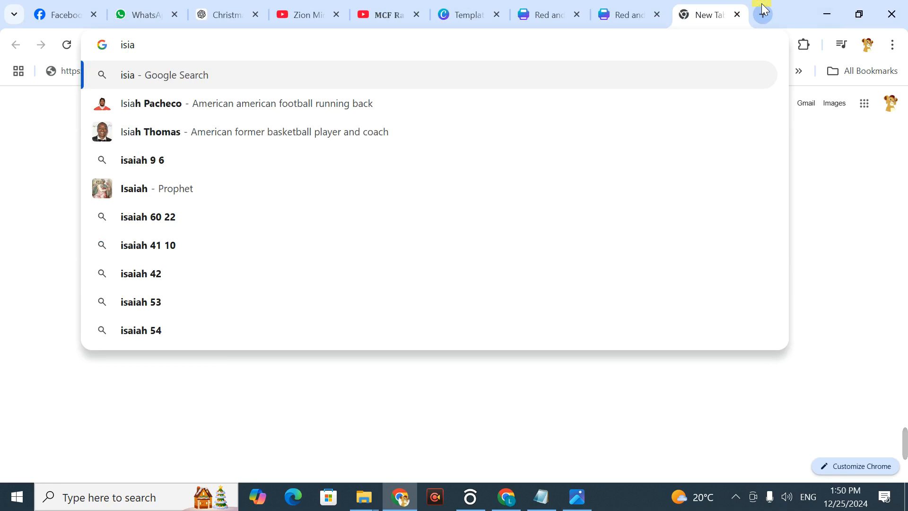
type("ha 8")
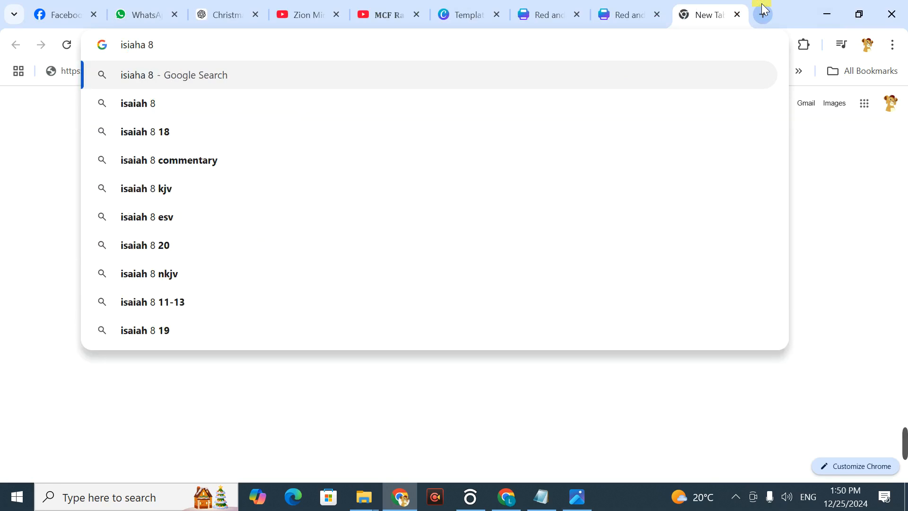
key("BackSpace")
type("9:6")
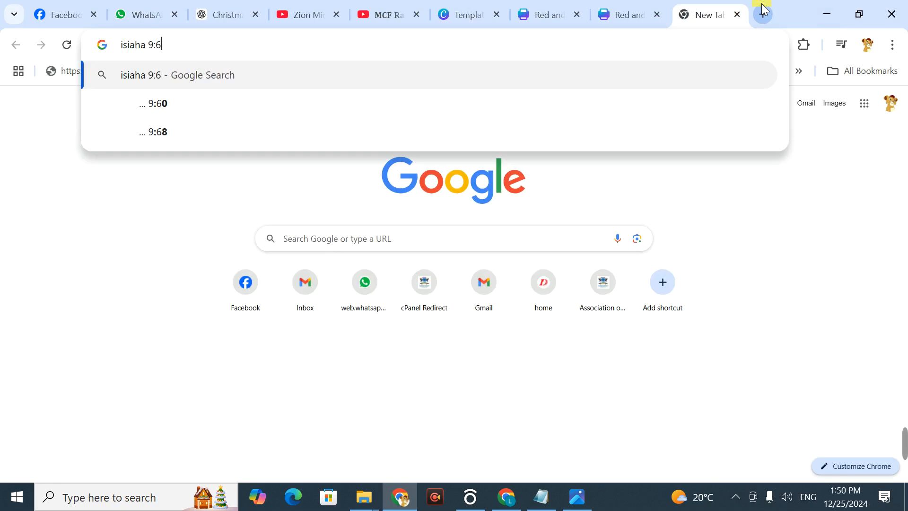
key("Return")
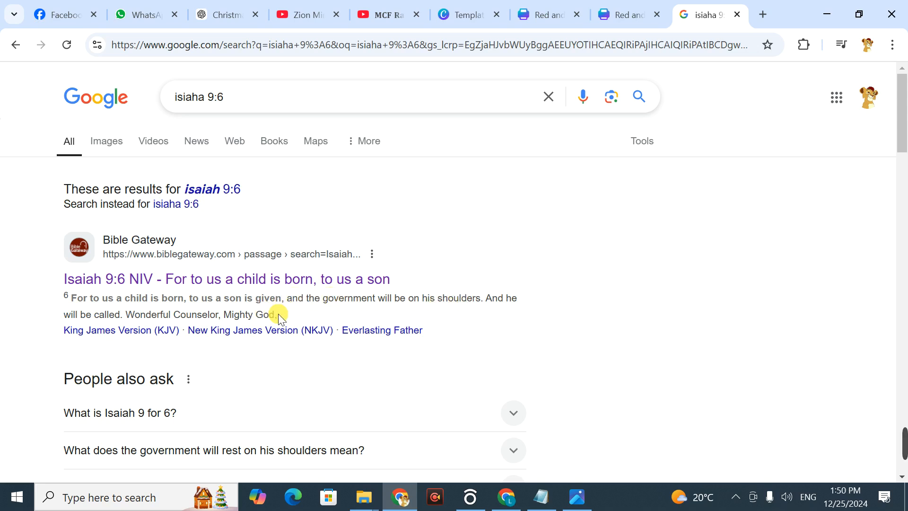
Step: Copy the Isaiah 9:6 verse from the Bible Gateway result and replace the poster's quote text with it
left_click_drag(269, 314, 136, 308)
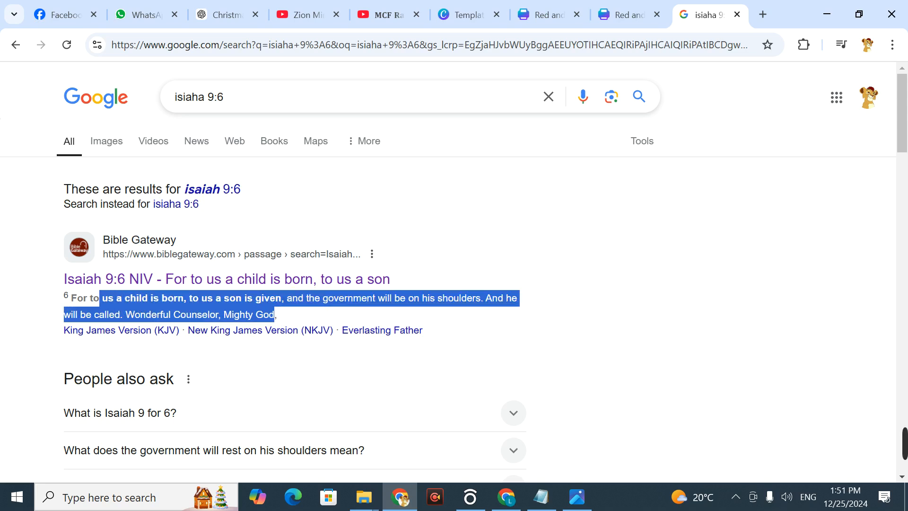
mouse_move(69, 298)
left_mouse_down()
mouse_move(66, 286)
mouse_move(65, 297)
left_mouse_up()
key("ctrl+c")
left_click(563, 6)
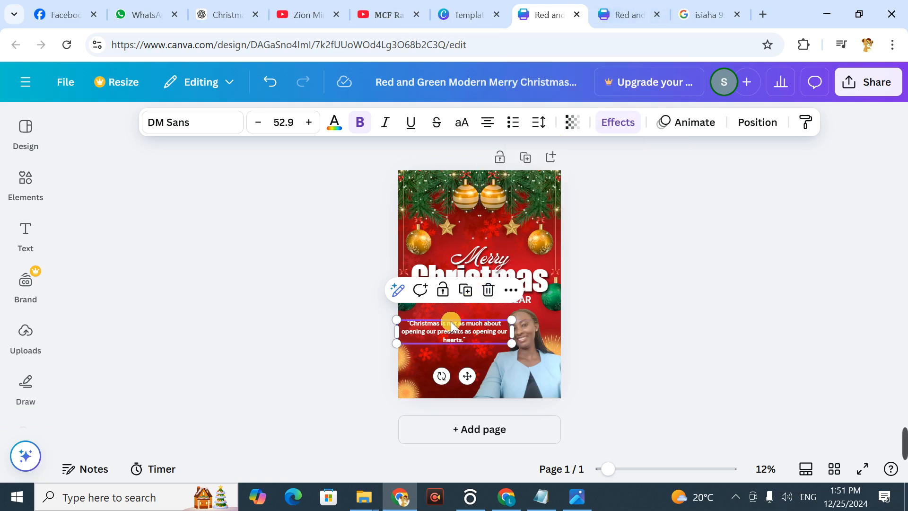
double_click(454, 333)
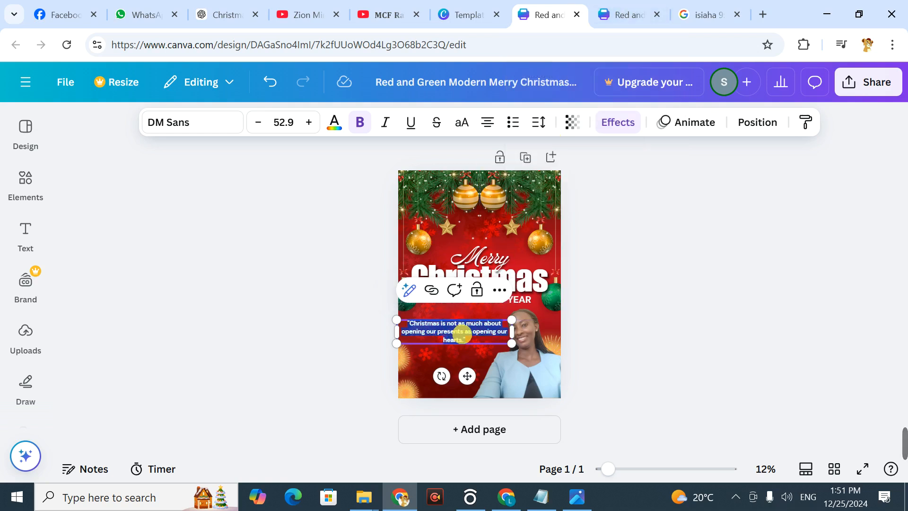
key("ctrl+v")
left_click(651, 250)
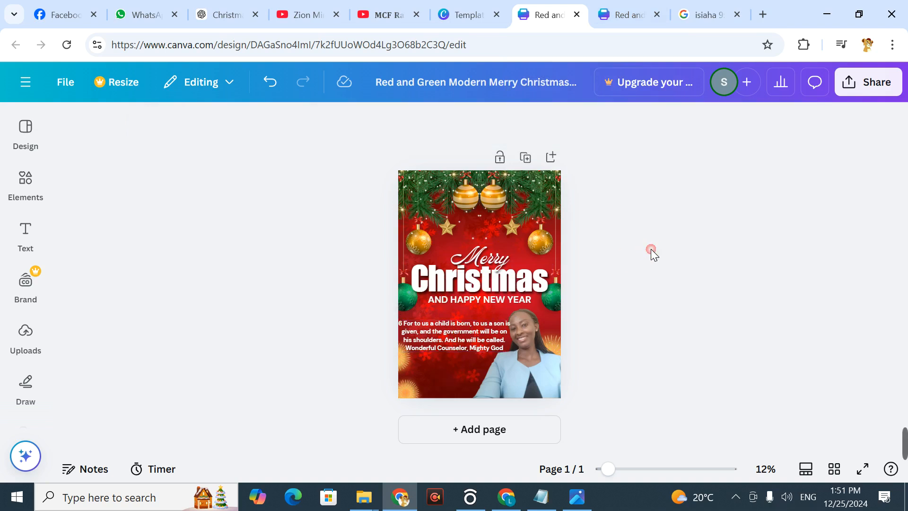
Step: Set the verse text's font to Poppins and remove its bold formatting
left_click(453, 331)
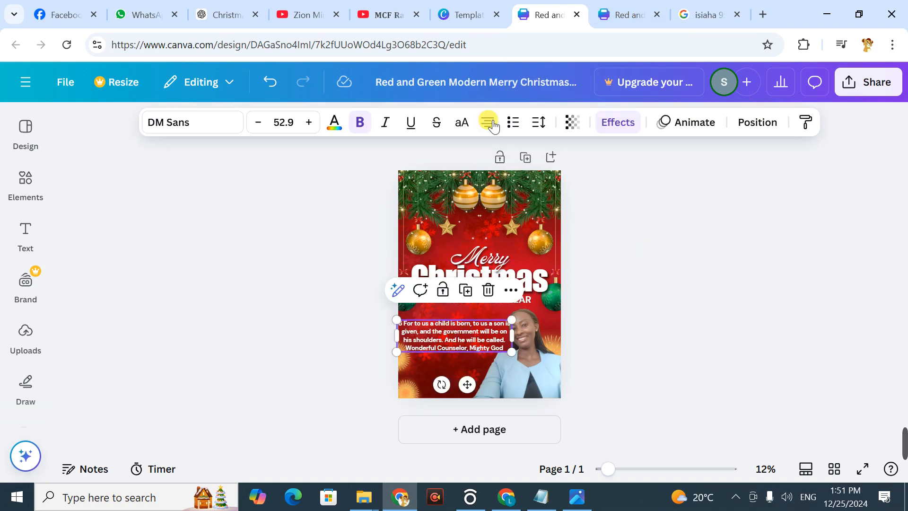
left_click(175, 123)
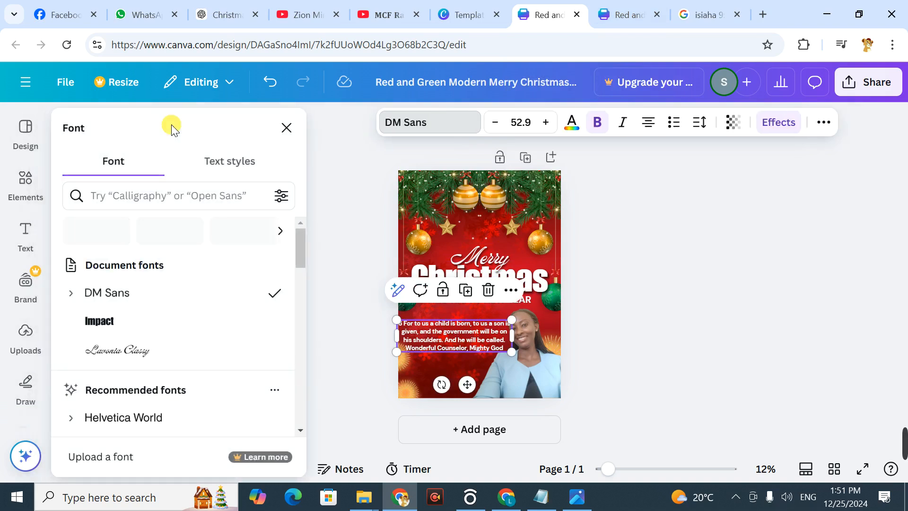
left_click(142, 182)
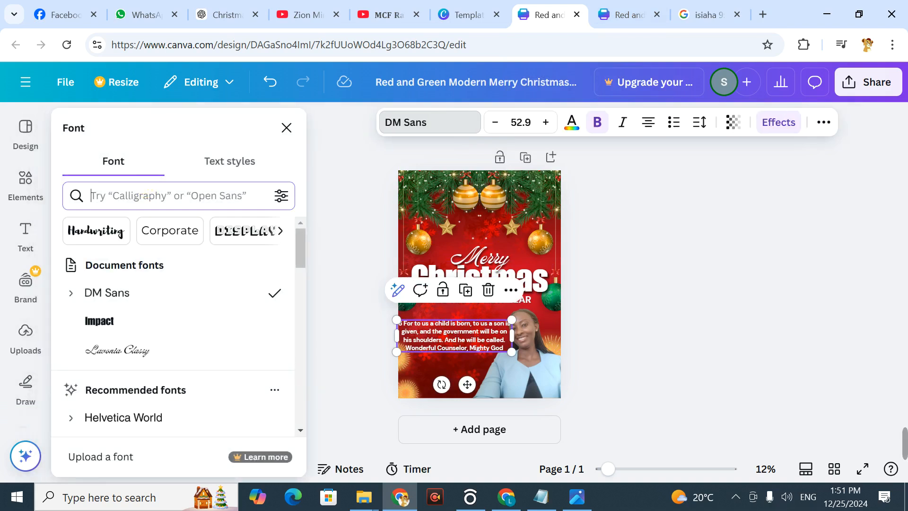
type("pop")
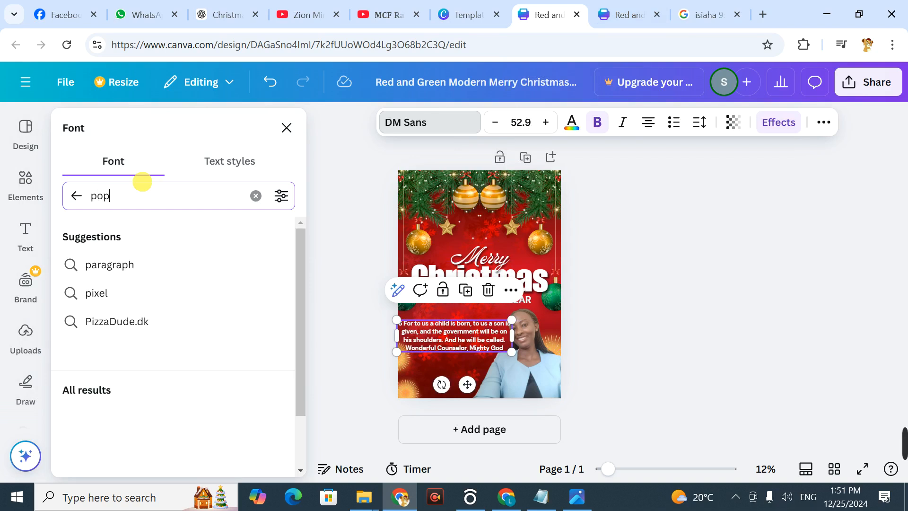
left_click(108, 265)
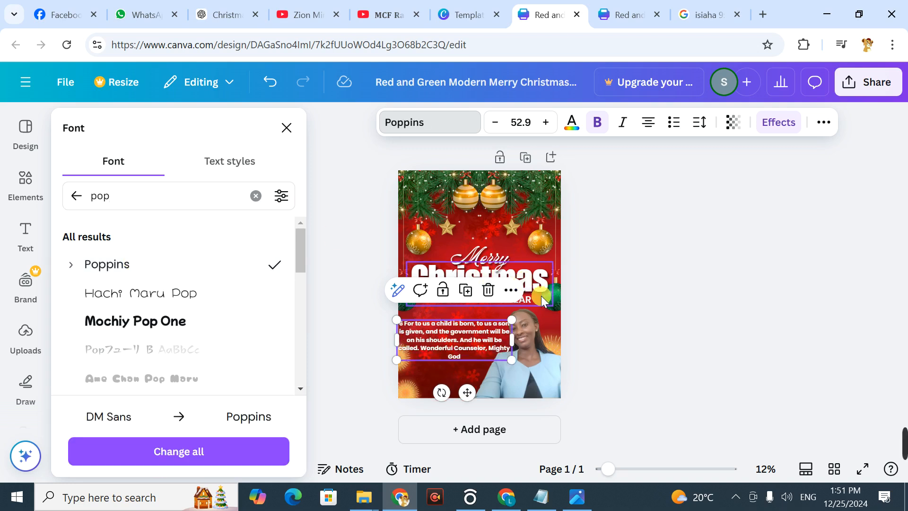
left_click(598, 124)
left_click(648, 259)
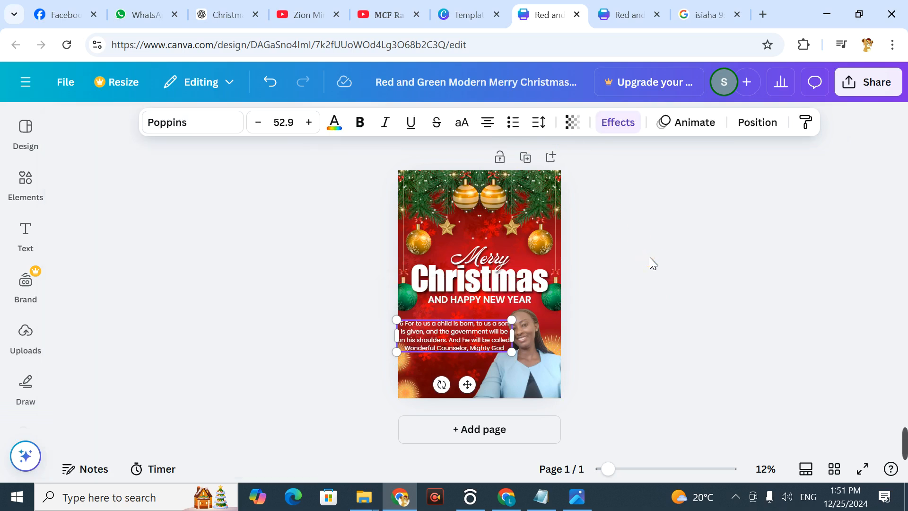
left_click(648, 259)
Step: Shift the verse and the "Merry", "Christmas" and "AND HAPPY NEW YEAR" lines upward on the poster
mouse_move(469, 341)
left_mouse_down()
mouse_move(466, 326)
mouse_move(473, 352)
mouse_move(469, 332)
left_mouse_up()
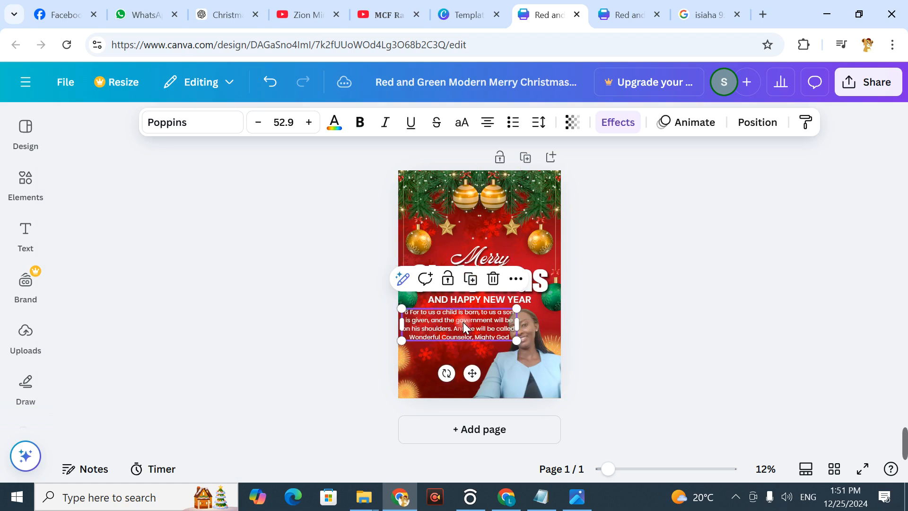
left_click(700, 175)
left_click_drag(484, 258, 478, 240)
left_click(746, 185)
left_click_drag(521, 283, 522, 270)
left_click(726, 203)
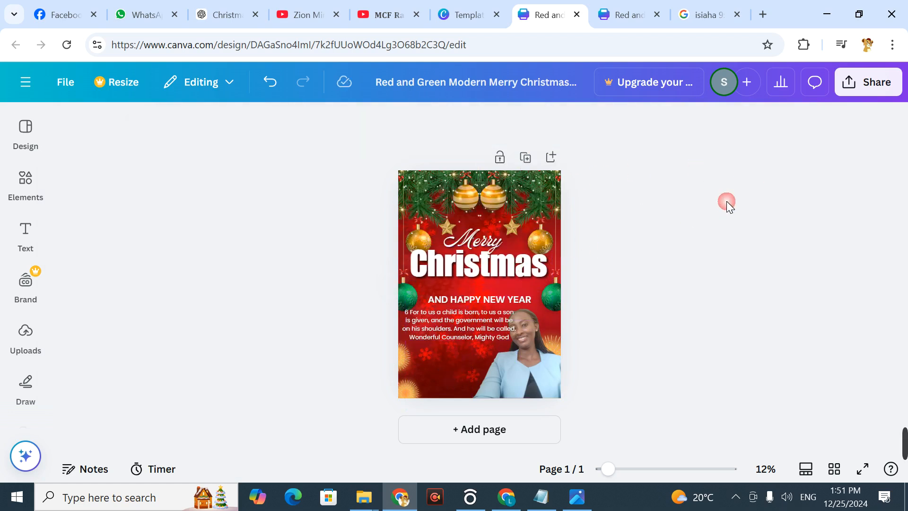
left_click_drag(500, 302, 500, 290)
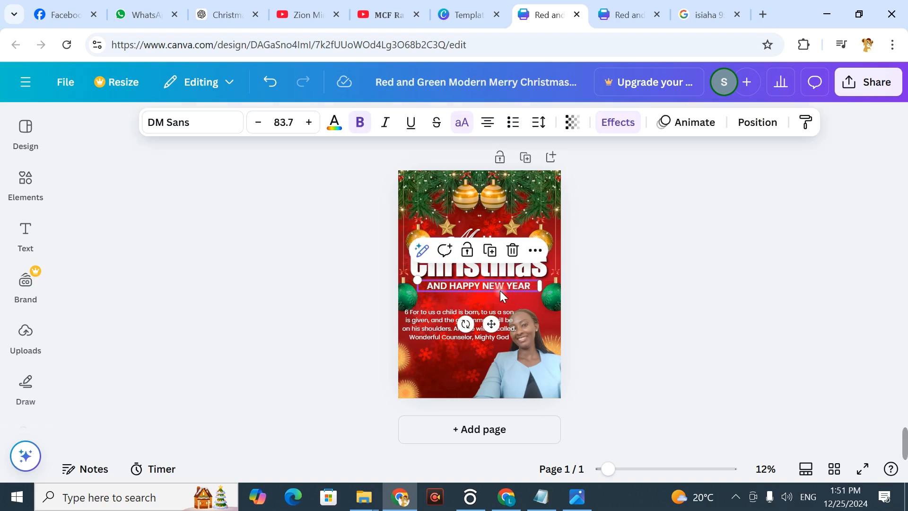
left_click(670, 225)
Step: Narrow the verse text box and position it beside the portrait so the lines no longer run into it
left_click(452, 322)
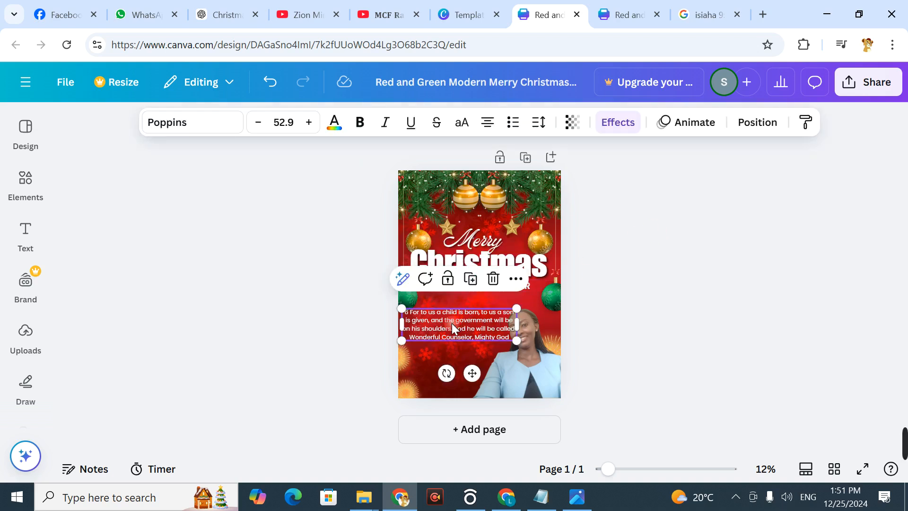
left_click_drag(526, 331, 473, 325)
left_click(723, 229)
left_click(758, 272)
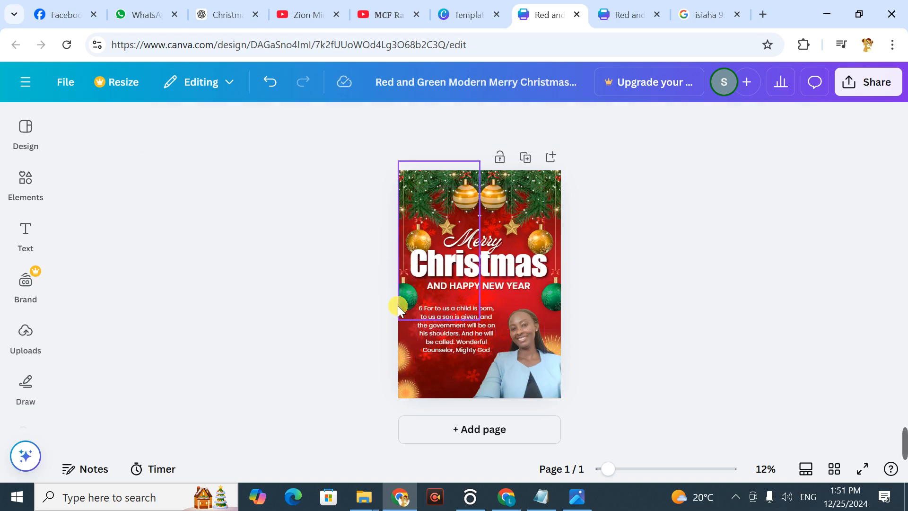
Step: Move the verse text up to sit just below the "AND HAPPY NEW YEAR" line
left_click(412, 288)
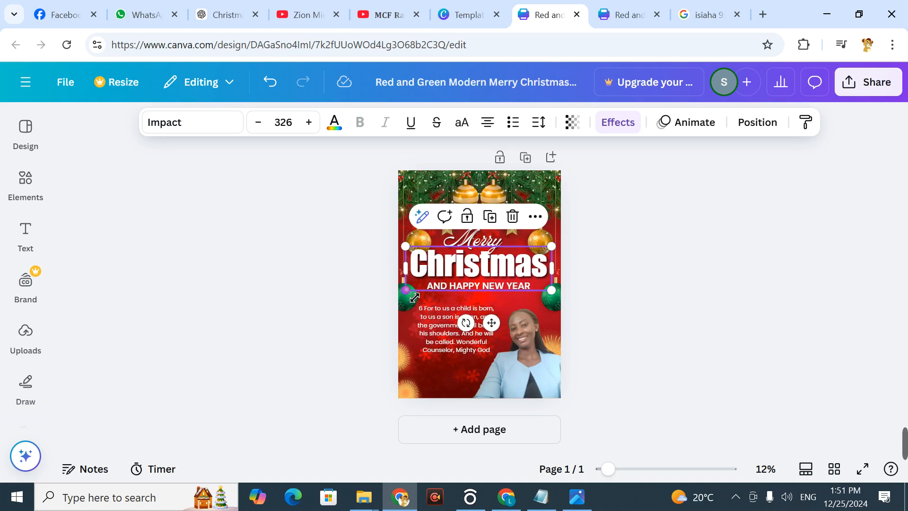
left_click(407, 310)
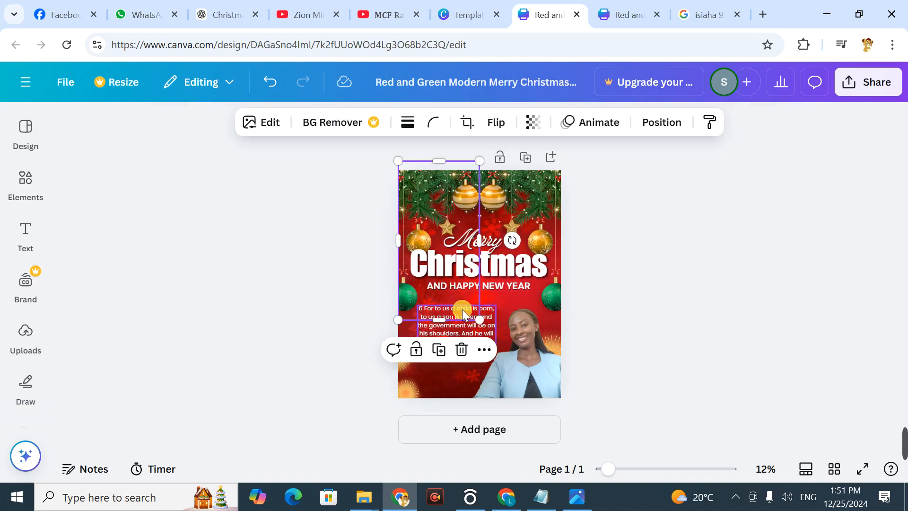
mouse_move(491, 328)
left_mouse_down()
mouse_move(472, 319)
mouse_move(496, 320)
left_mouse_up()
Step: Shrink both hanging ornament garlands into the poster's upper corners
left_click(407, 292)
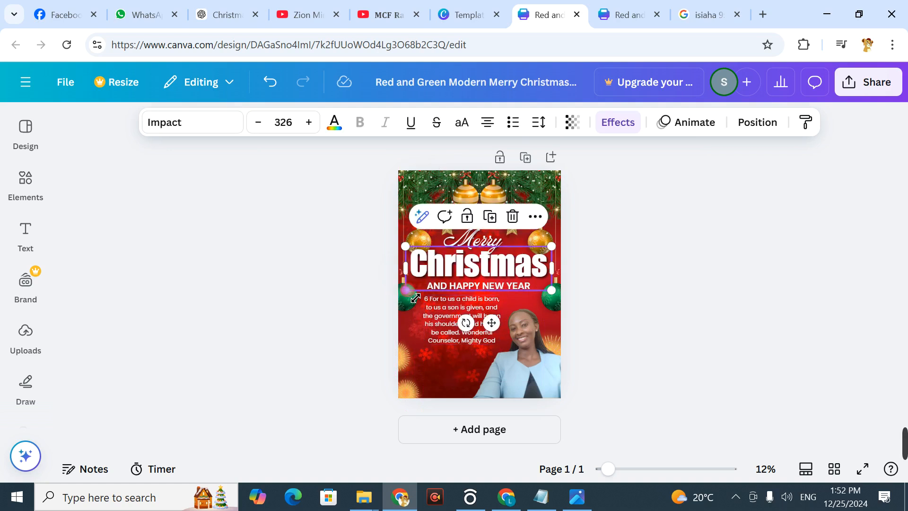
left_click(475, 314)
left_click_drag(484, 322, 433, 264)
left_click(689, 211)
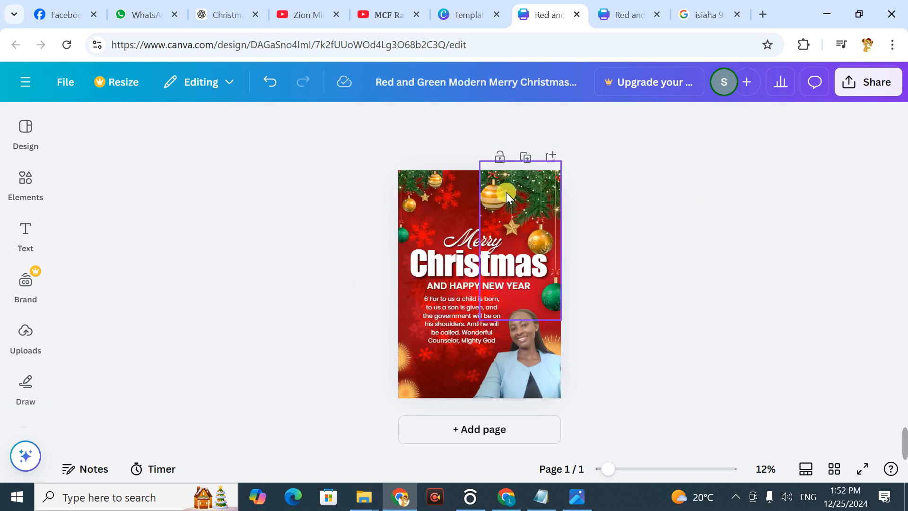
left_click(506, 195)
left_click_drag(481, 319, 468, 218)
left_click(666, 237)
Step: Raise the "Merry", "Christmas" and "AND HAPPY NEW YEAR" lines into the space between the garlands, keeping them closely stacked
left_click(675, 194)
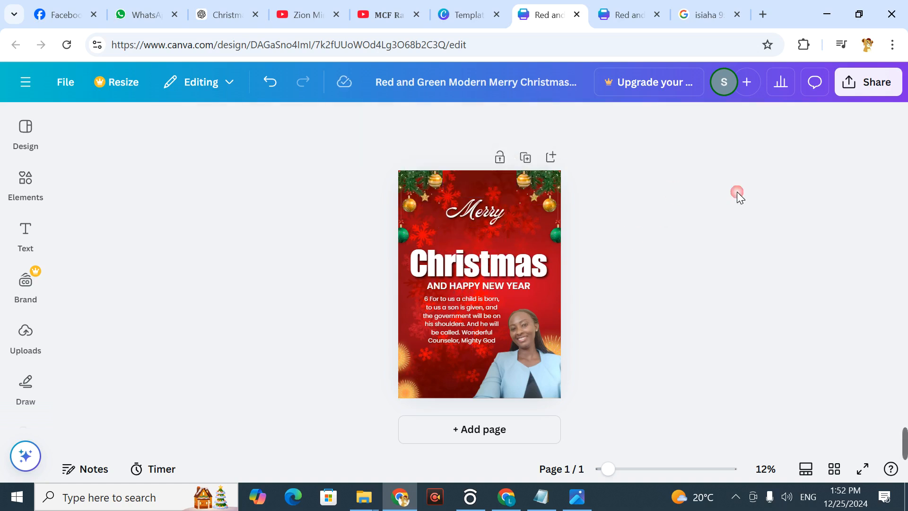
left_click_drag(517, 263, 517, 242)
left_click(709, 187)
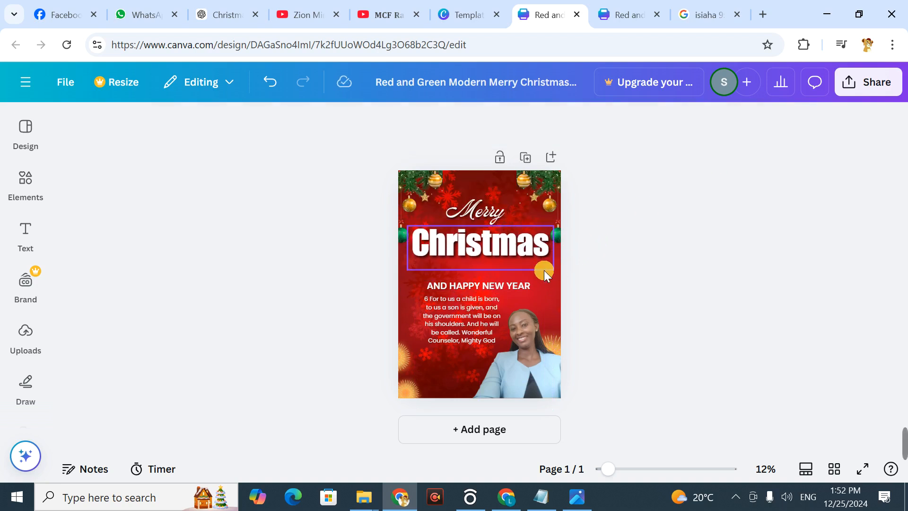
left_click_drag(520, 284, 528, 268)
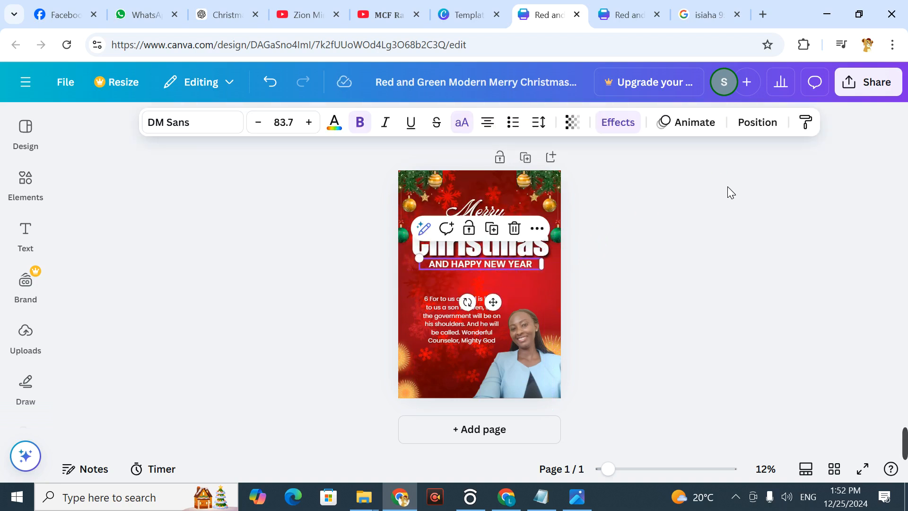
left_click(722, 189)
Step: Move the verse up, set its font size to 55.9 and widen its text box towards the poster's left edge
left_click_drag(474, 313, 469, 302)
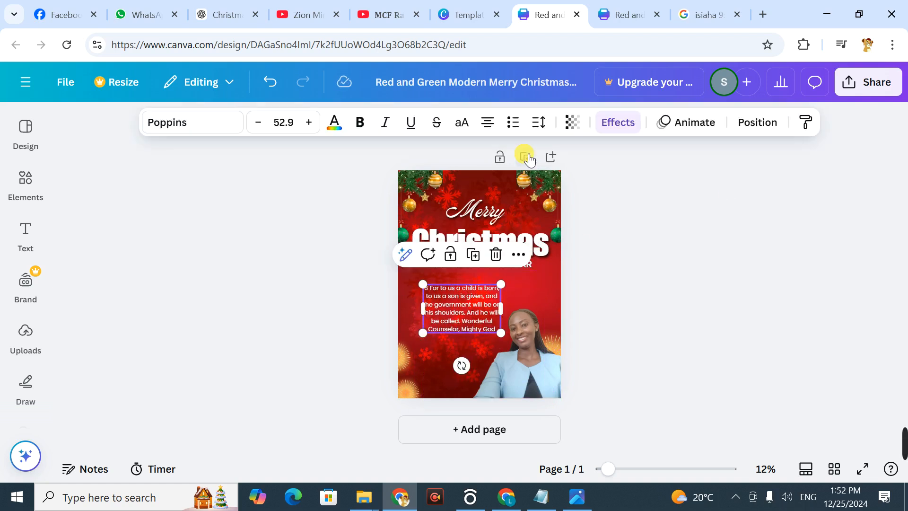
left_click(310, 122)
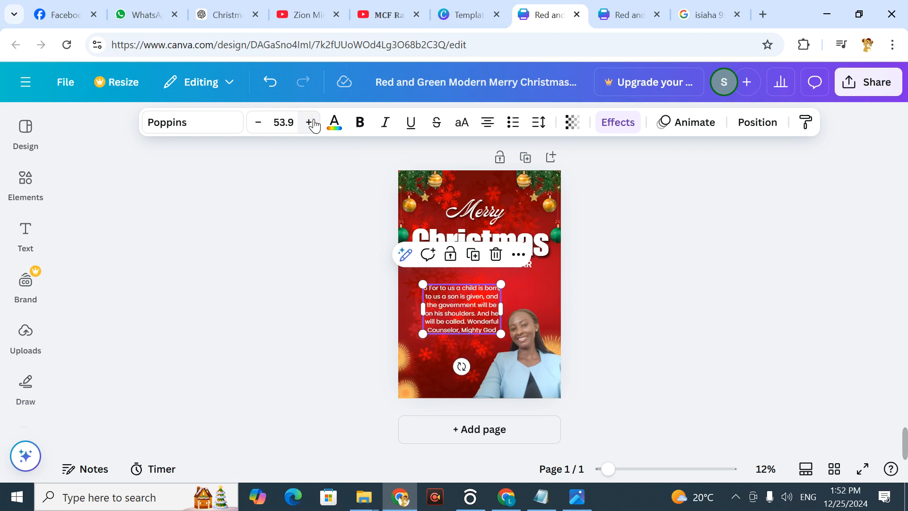
left_click(309, 123)
left_click(310, 123)
left_click(585, 232)
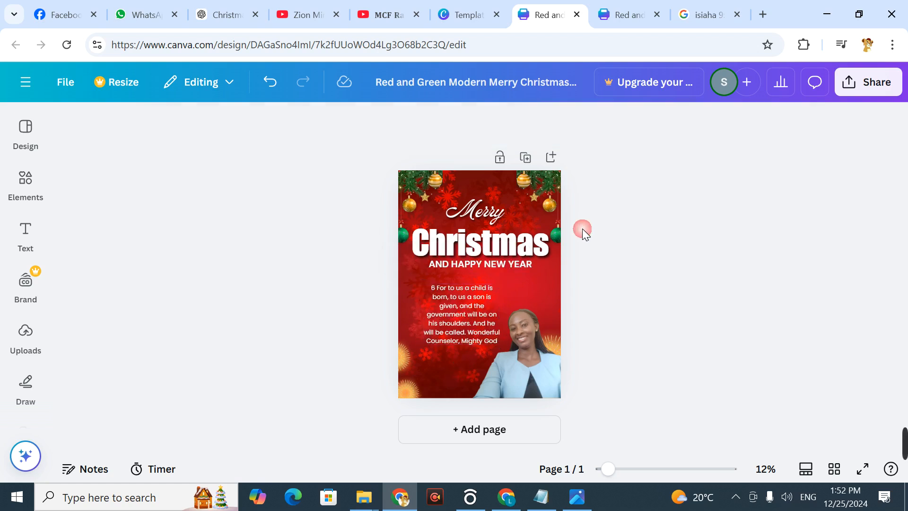
left_click(425, 317)
left_click_drag(430, 320, 413, 321)
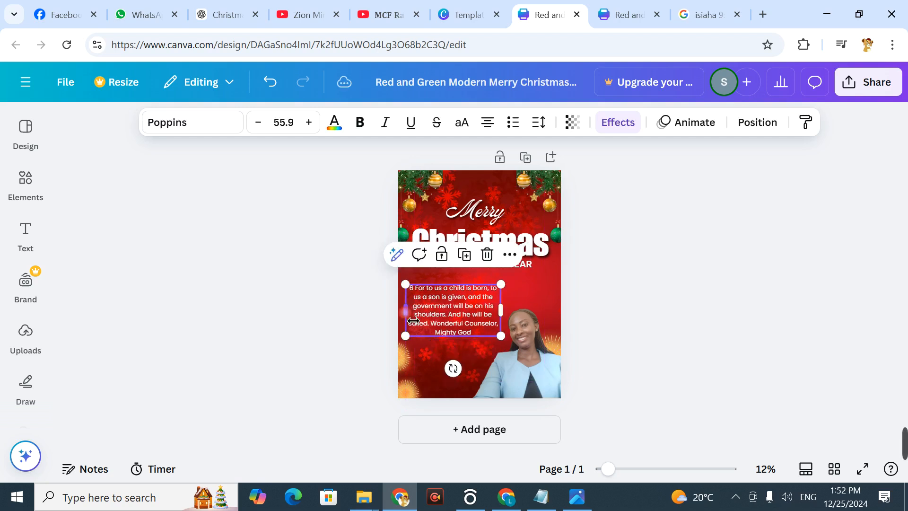
left_click(719, 274)
Step: Shift the portrait slightly to the right and move the verse right so it sits beside the face
left_click(528, 353)
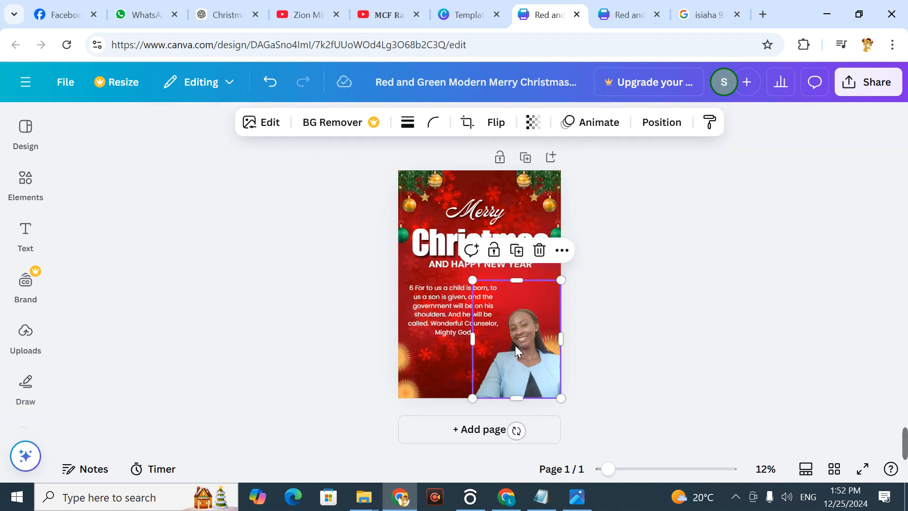
left_click_drag(528, 353, 534, 354)
left_click(725, 290)
left_click(507, 313)
left_click_drag(447, 313, 463, 316)
left_click(684, 232)
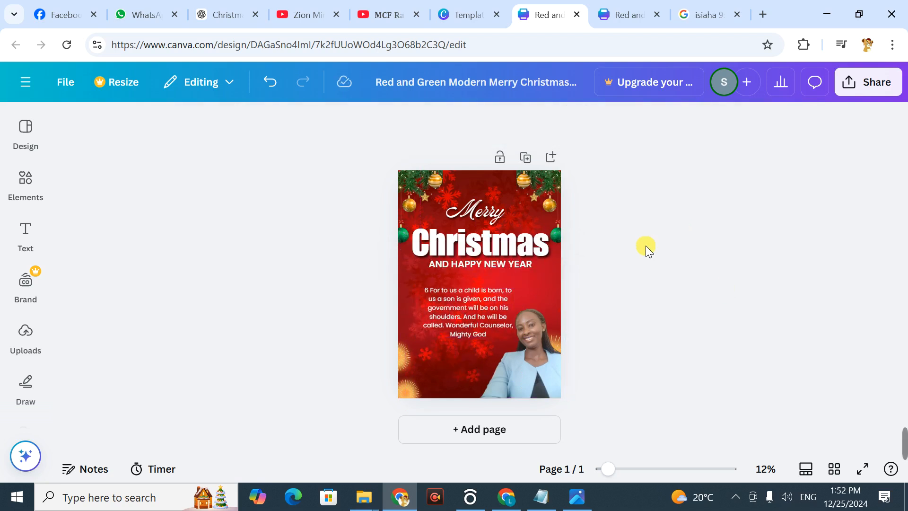
Step: Add a heading to the poster with the text "Isaiah 9:6"
left_click(26, 185)
left_click(26, 234)
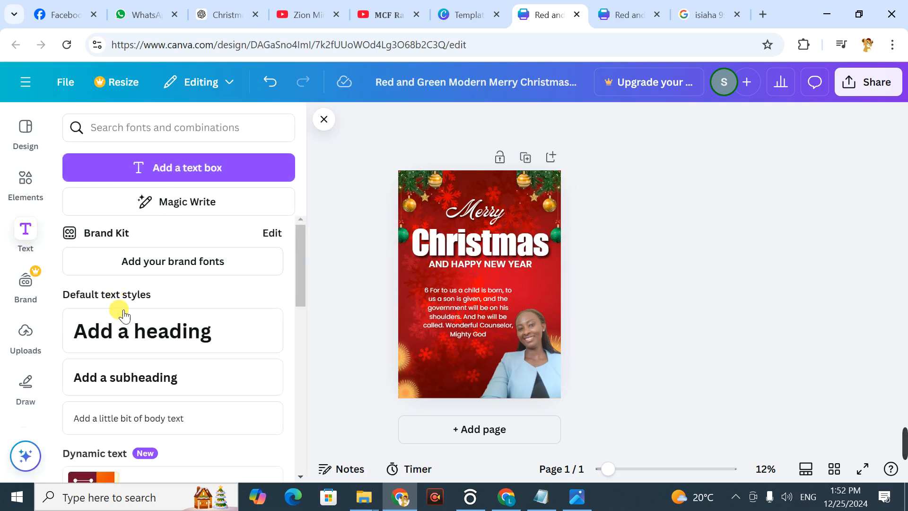
left_click(126, 338)
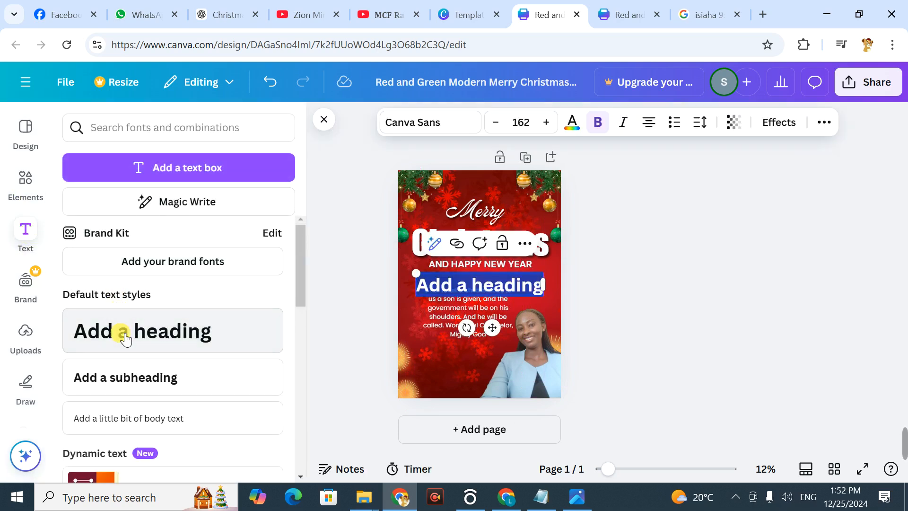
type("isai")
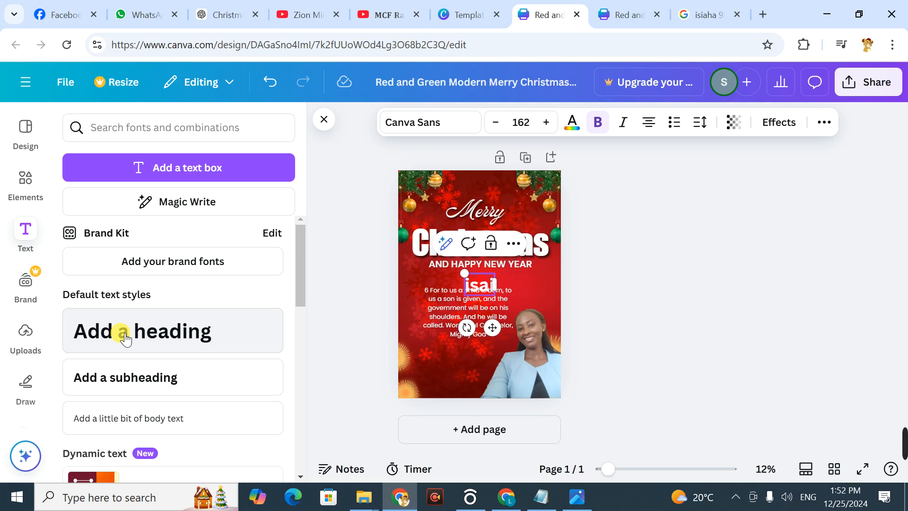
type("ah")
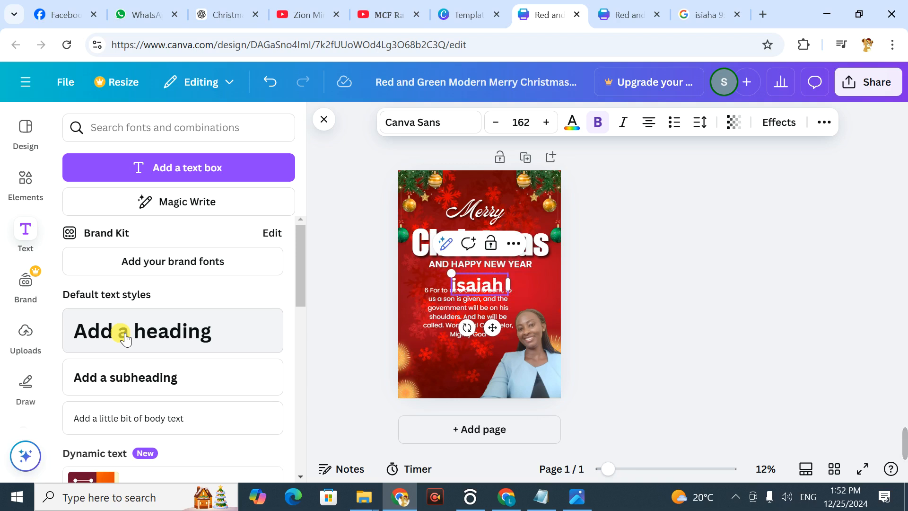
type(" 91")
type("6")
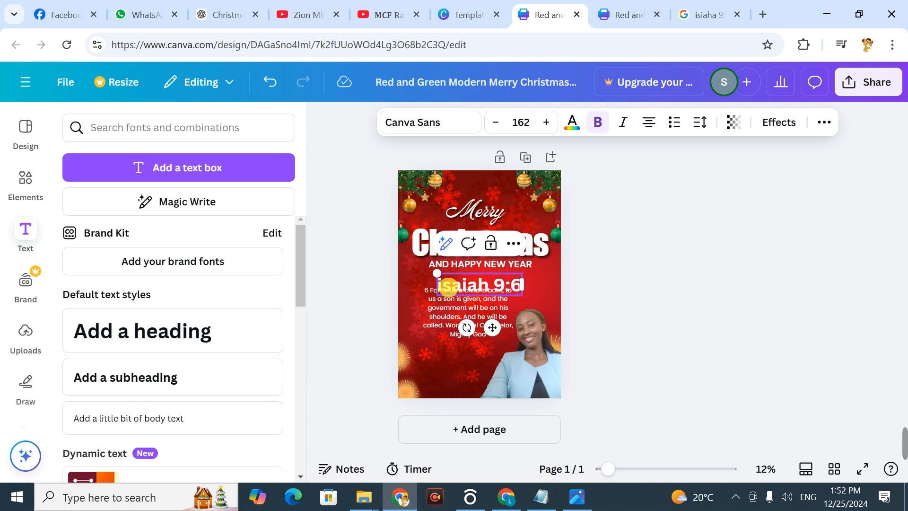
left_click(443, 284)
key("BackSpace")
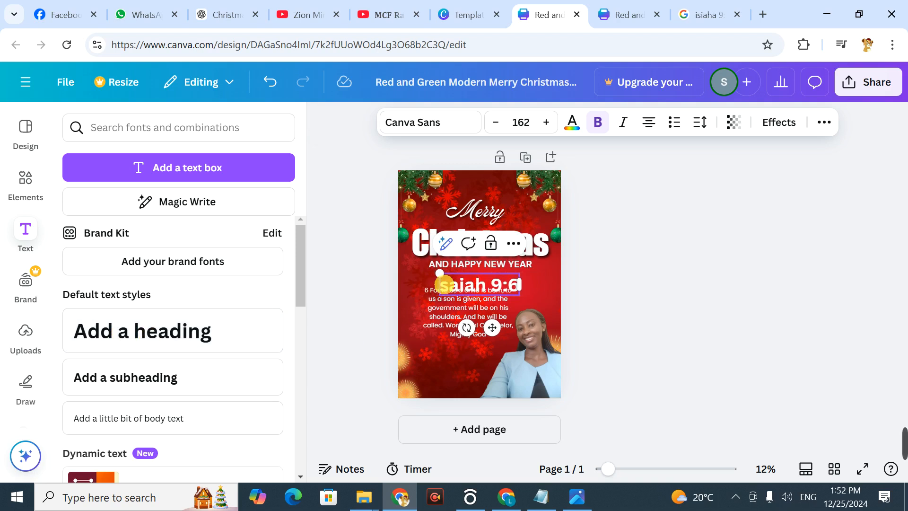
type("I")
left_click(651, 266)
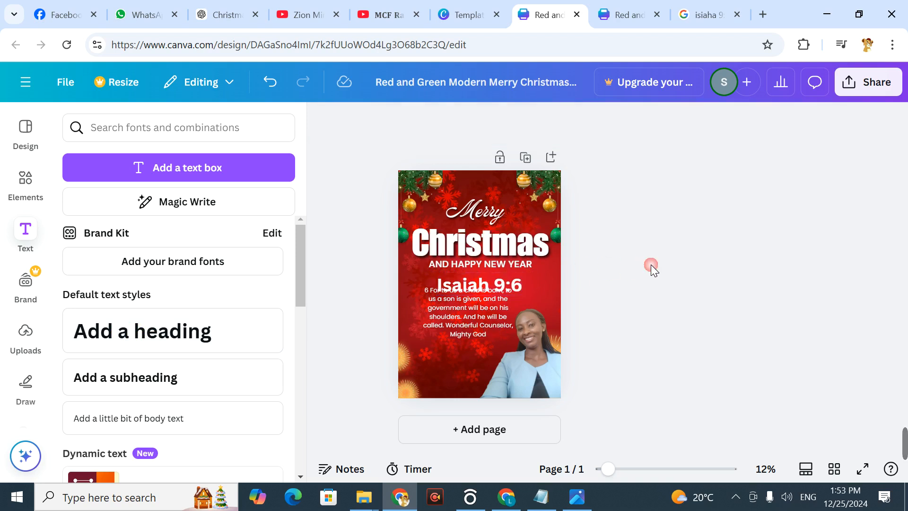
Step: Position the "Isaiah 9:6" heading above the verse and reduce its font size to 112
left_click_drag(516, 285, 494, 282)
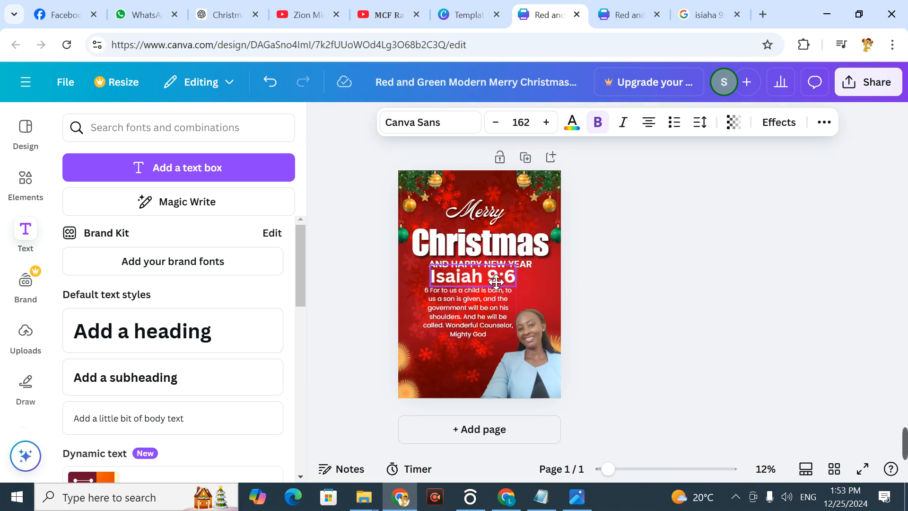
left_click(496, 122)
left_click(496, 123)
left_click(495, 122)
left_click(496, 122)
left_click(496, 122)
left_click(496, 122)
left_click(496, 122)
left_click(496, 122)
left_click(496, 123)
left_click(496, 123)
left_click(496, 123)
left_click(686, 235)
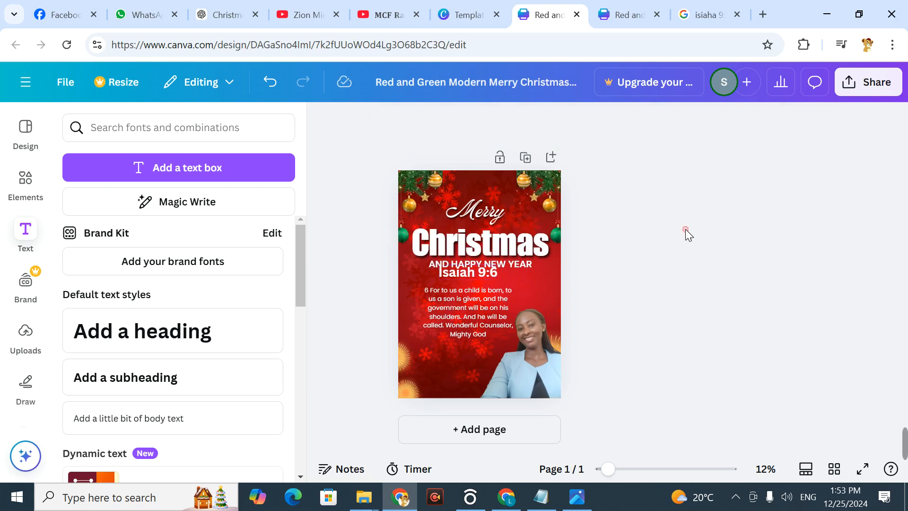
Step: Set the "Isaiah 9:6" heading to size 94 and fit it between "AND HAPPY NEW YEAR" and the verse
mouse_move(465, 278)
left_mouse_down()
mouse_move(472, 287)
mouse_move(464, 286)
left_mouse_up()
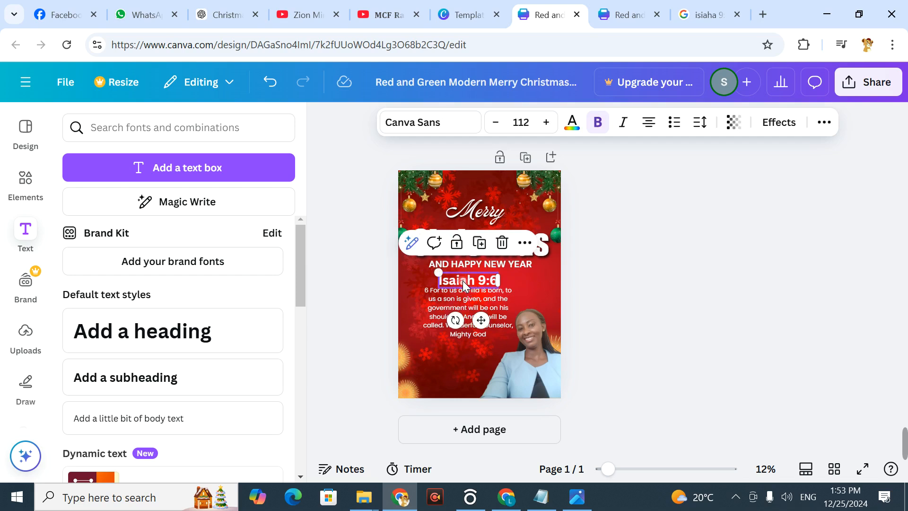
left_click(496, 122)
left_click(496, 122)
left_click(496, 122)
left_click(496, 122)
left_click(700, 252)
mouse_move(493, 286)
left_mouse_down()
mouse_move(481, 285)
mouse_move(493, 285)
left_mouse_up()
left_click(748, 241)
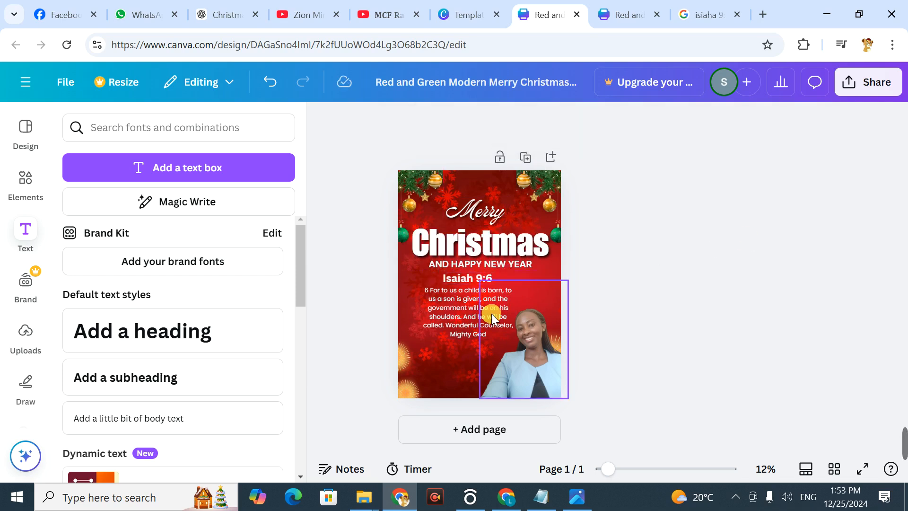
Step: Set the verse's font size to 63.9 and move it left, clear of the portrait
left_click(457, 329)
left_click(548, 122)
left_click(550, 124)
left_click(548, 123)
left_click(549, 123)
left_click(548, 123)
left_click(549, 123)
left_click(549, 122)
left_click(548, 123)
left_click(689, 257)
left_click(450, 320)
left_click_drag(450, 321, 437, 313)
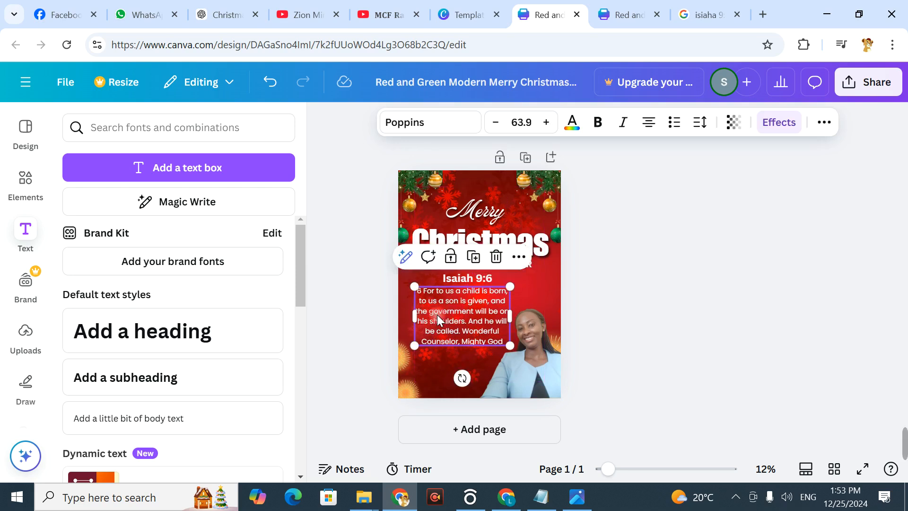
left_click(737, 216)
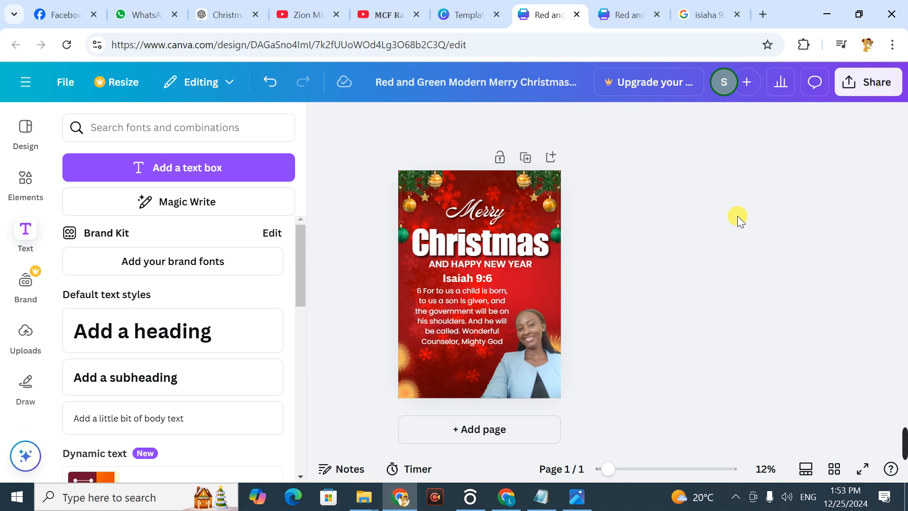
Step: Move the verse and the "Isaiah 9:6" heading lower, leaving a gap beneath "AND HAPPY NEW YEAR"
left_click_drag(447, 316, 454, 334)
left_click(745, 264)
left_click_drag(479, 283, 468, 293)
left_click(700, 252)
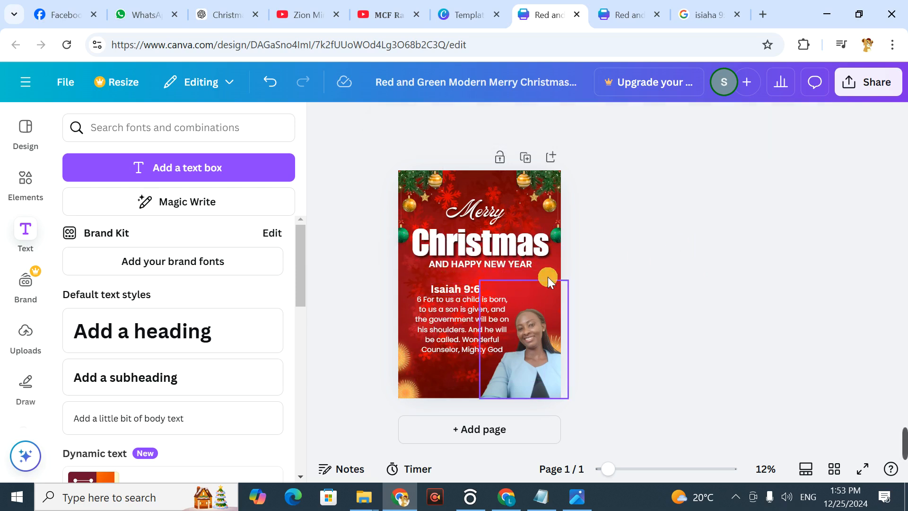
left_click_drag(450, 288, 460, 289)
left_click(705, 242)
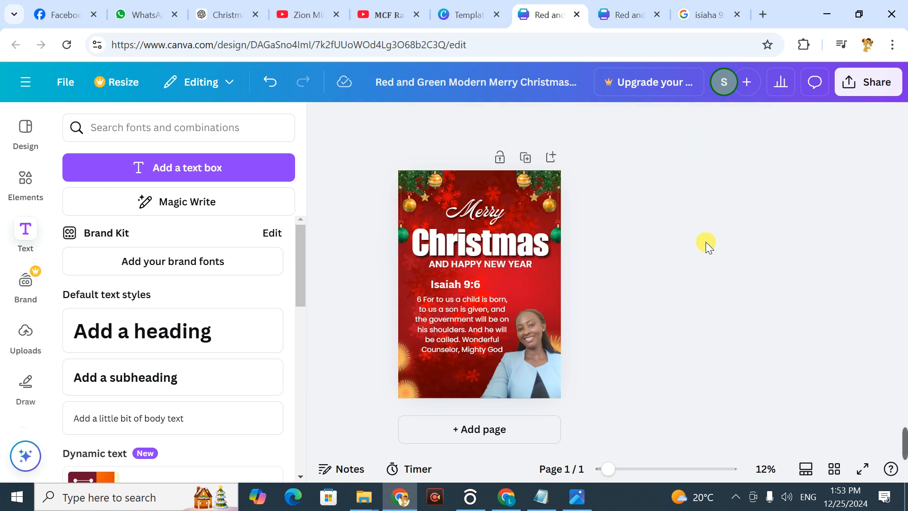
Step: Duplicate the "Isaiah 9:6" heading and place the copy below the verse
double_click(452, 286)
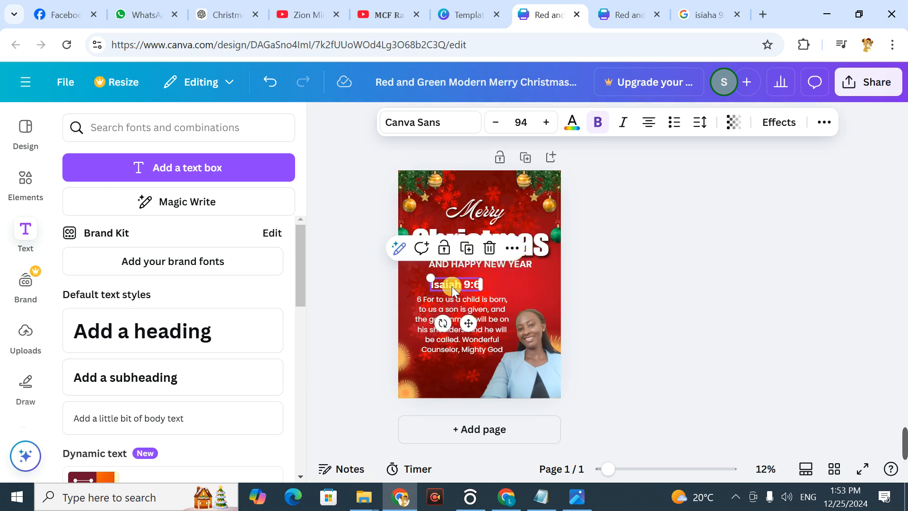
key("ctrl+v")
left_click_drag(453, 284, 454, 366)
Step: Replace the copied heading's text with "From" and the sender's title and name, and move it slightly lower beneath the verse
double_click(450, 362)
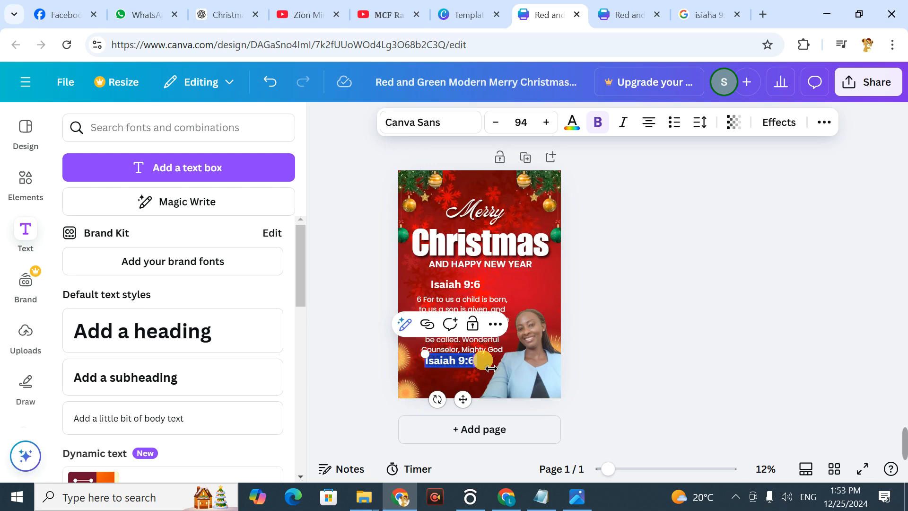
type("FRO")
key("BackSpace")
key("BackSpace")
key("BackSpace")
type("From")
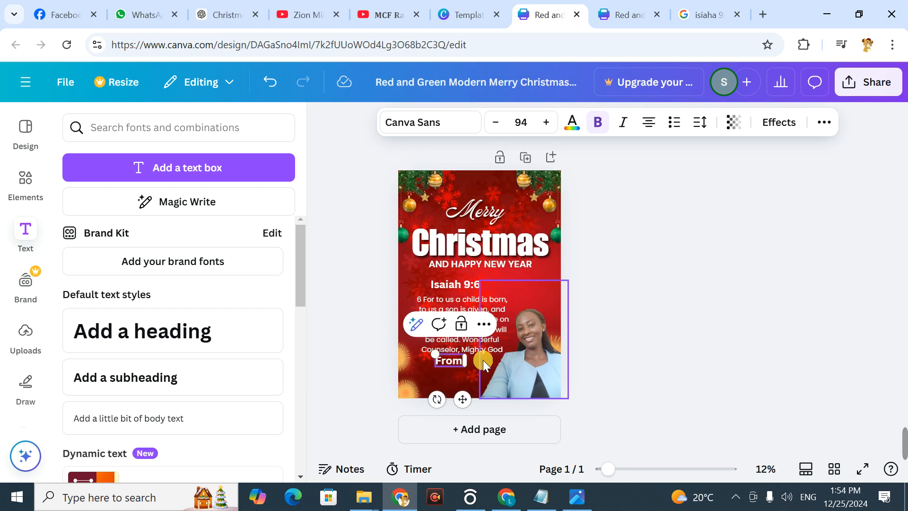
type(" Lu")
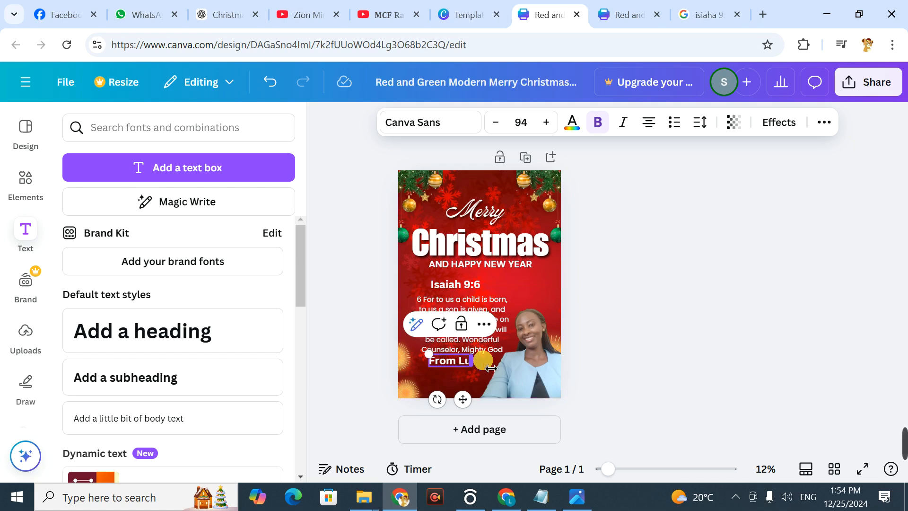
key("BackSpace")
key("BackSpace")
type("Mrs.Lule")
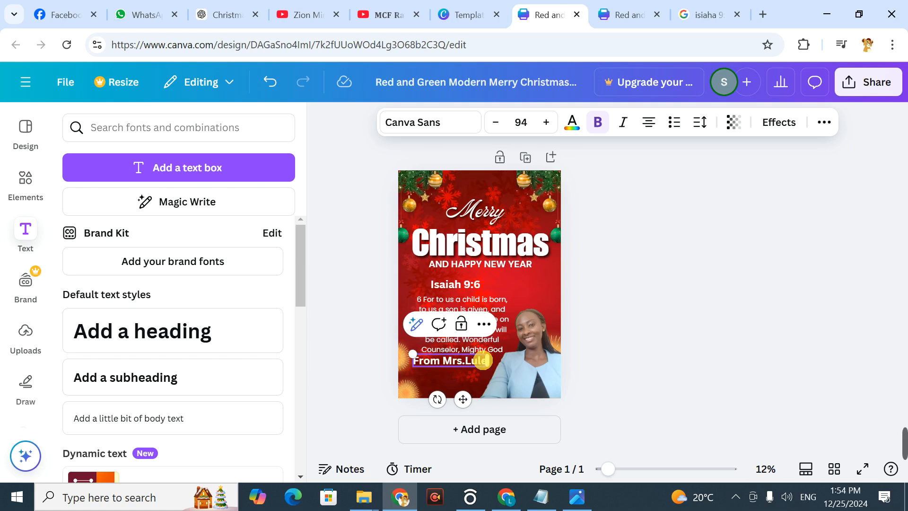
left_click(734, 300)
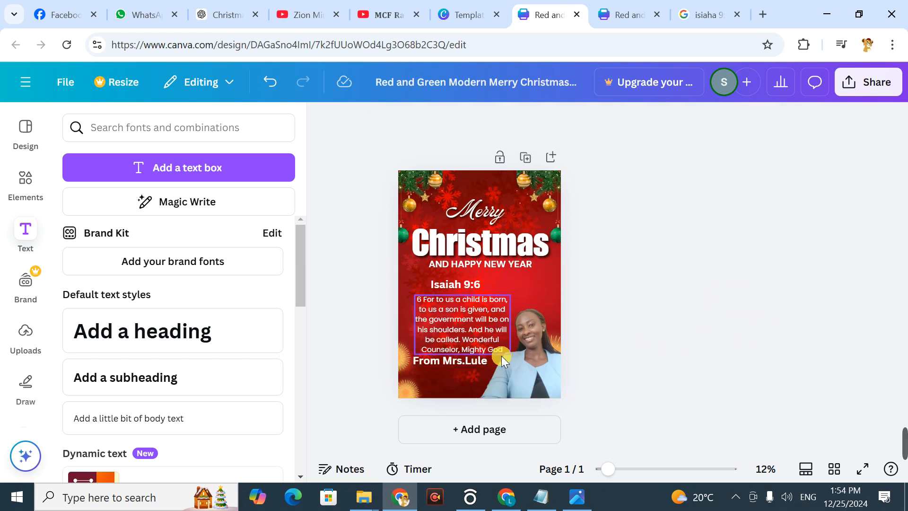
left_click_drag(463, 361, 468, 373)
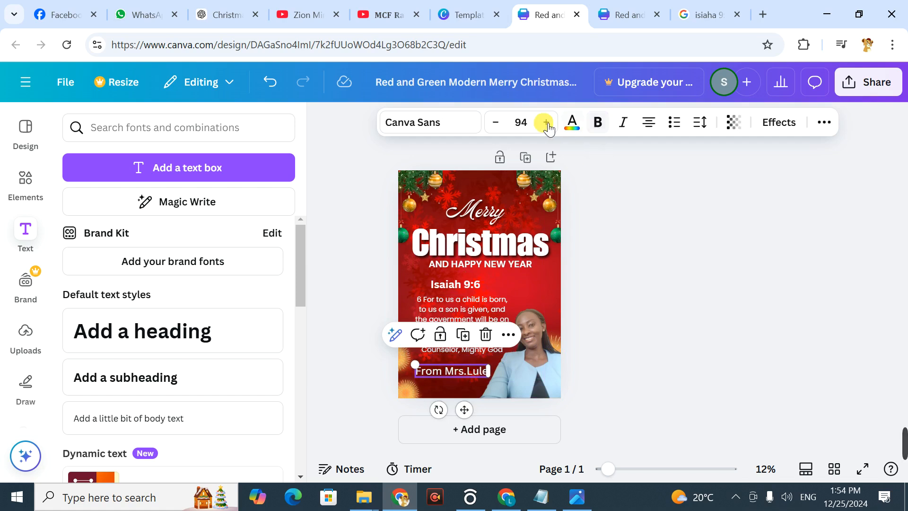
Step: Make the sender line beneath the verse bold, change its font to Poppins, and deselect it
left_click(436, 124)
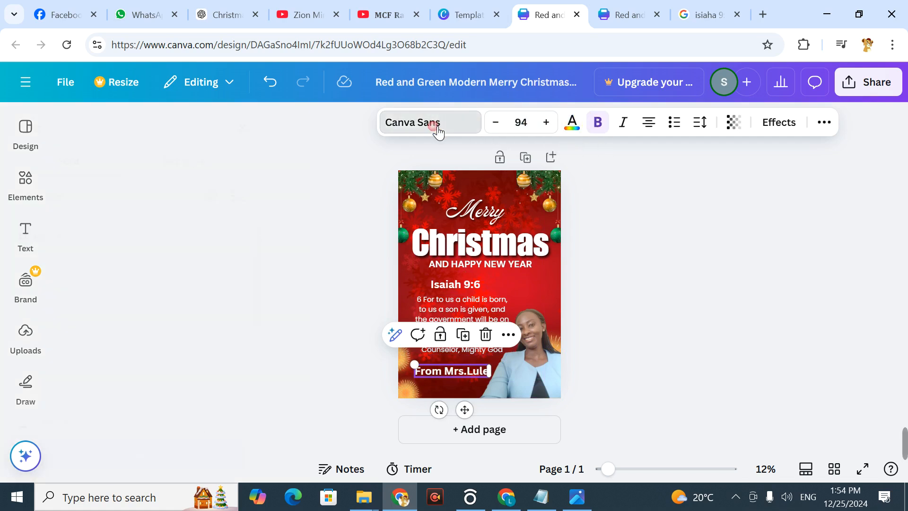
left_click(114, 263)
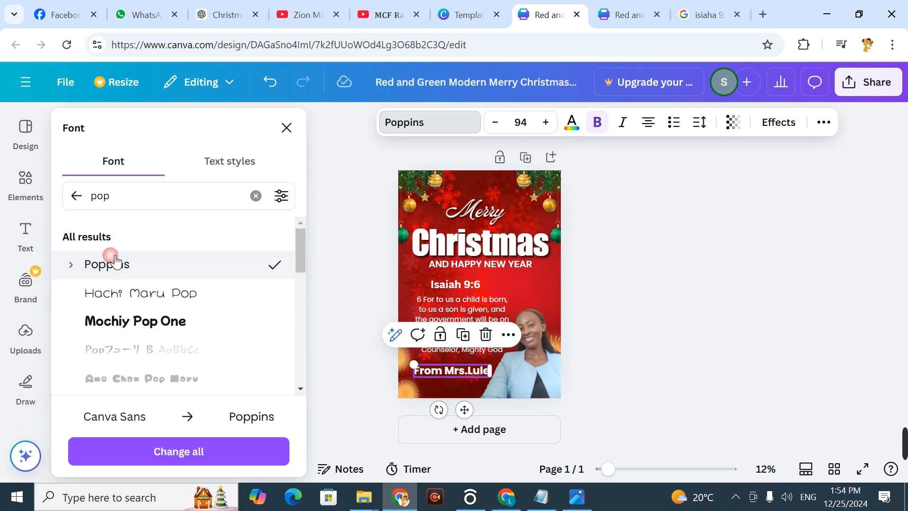
left_click(586, 317)
left_click(586, 317)
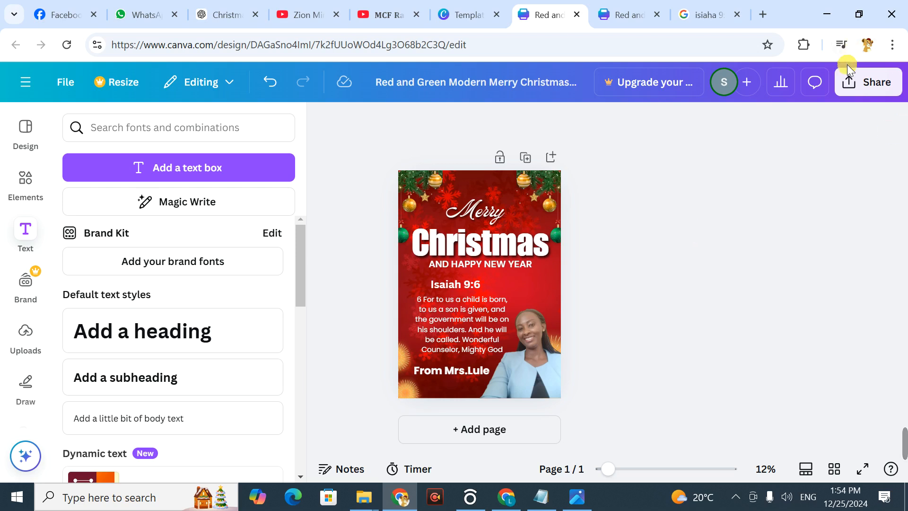
Step: Download the Christmas poster as a PNG at size 1 and open the downloaded file
left_click(854, 89)
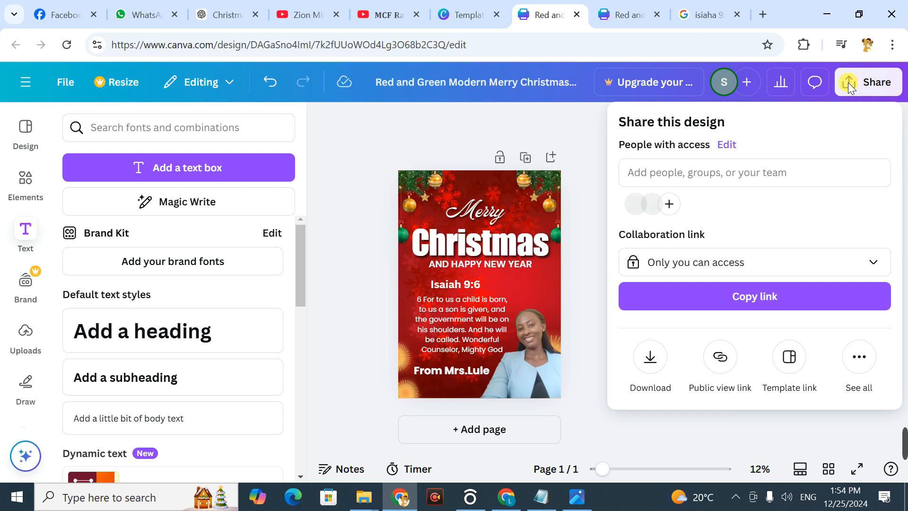
left_click(650, 357)
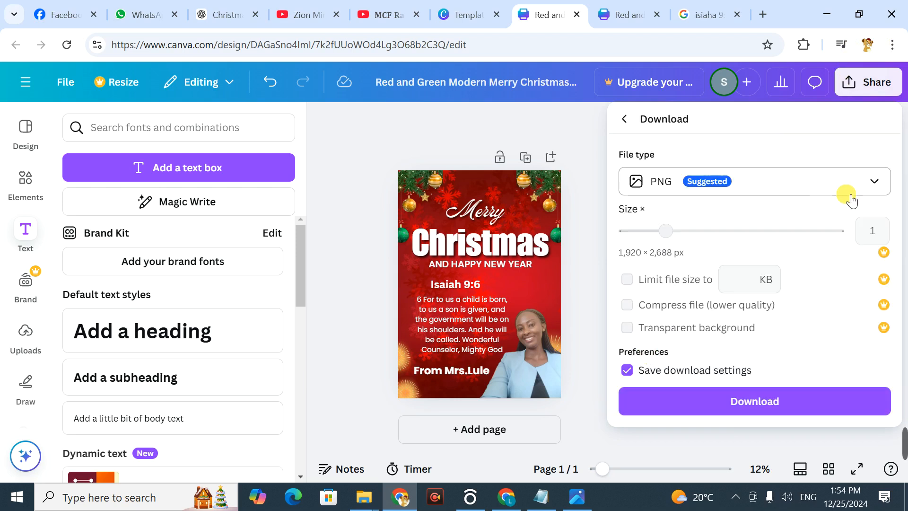
left_click(881, 182)
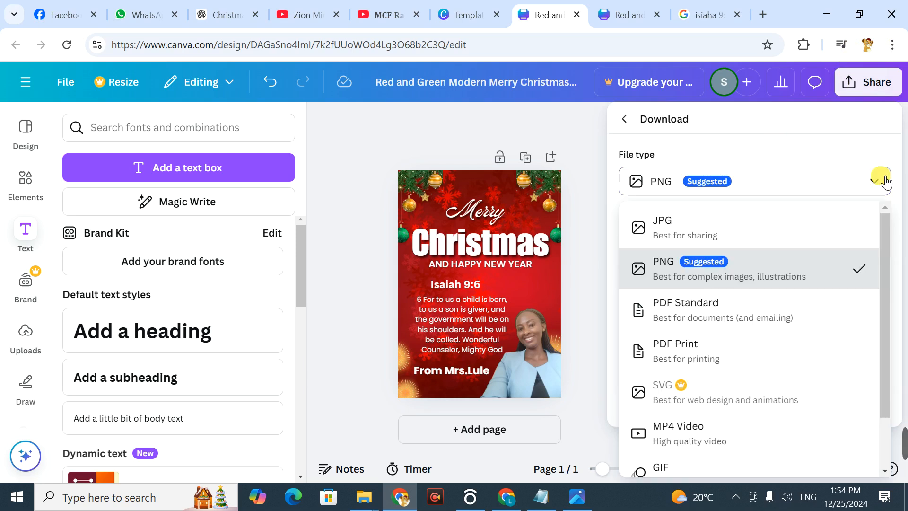
left_click(700, 267)
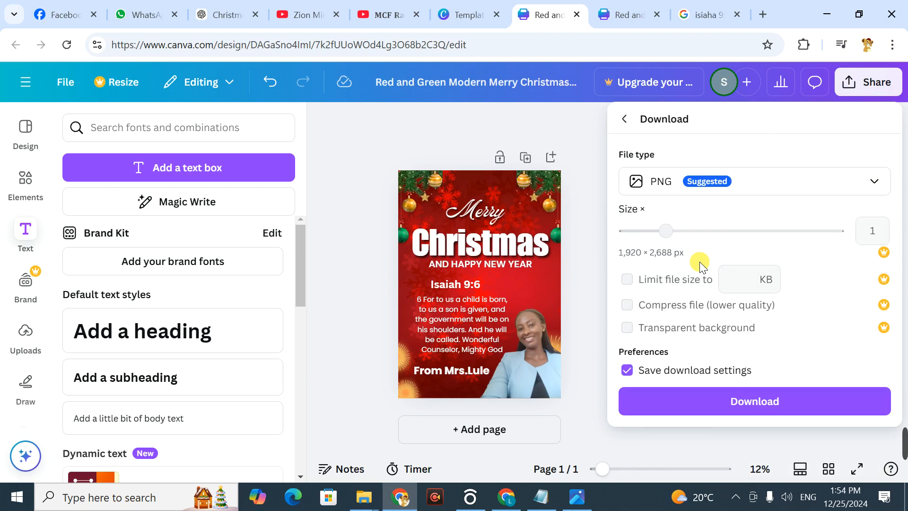
left_click(757, 396)
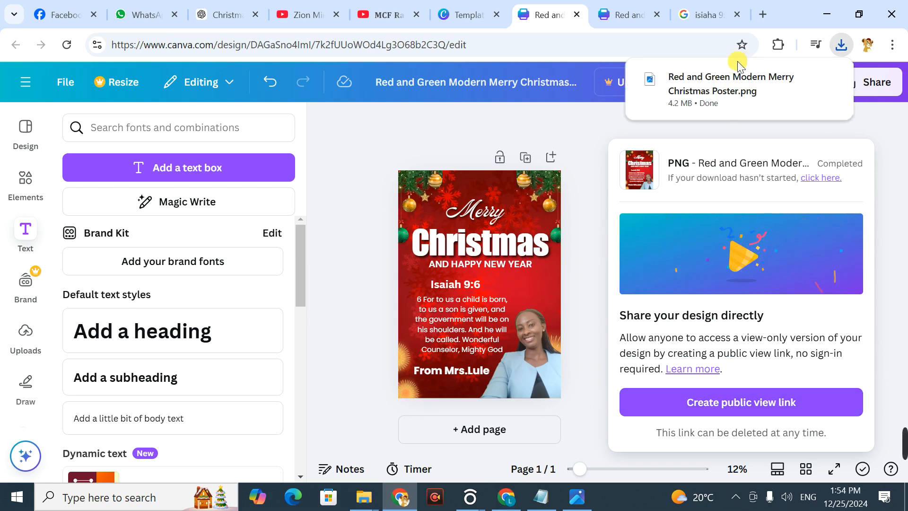
left_click(679, 81)
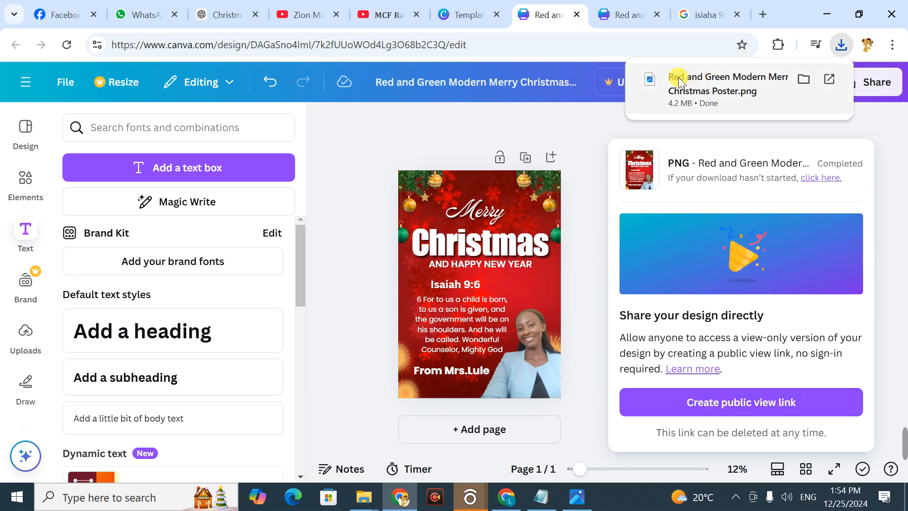